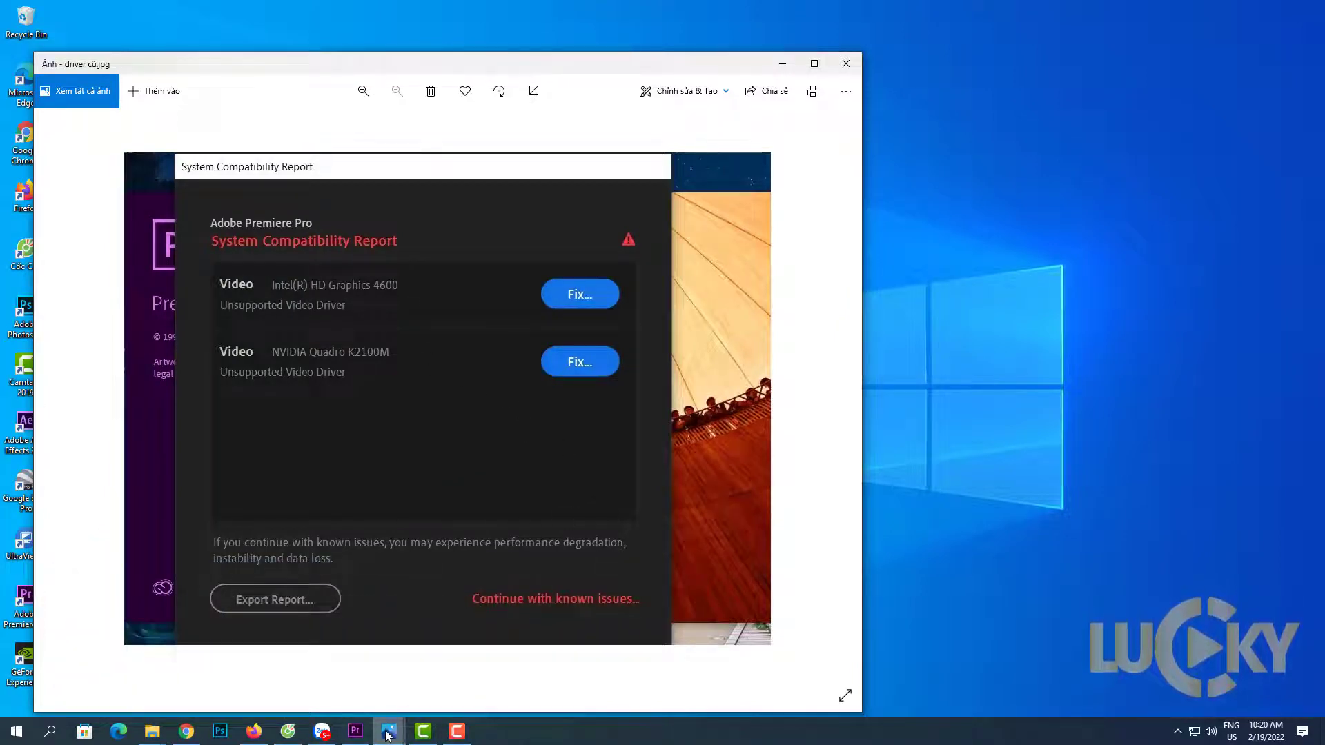
Cycle through the open images until Missing-DLL-1-error.jpg with the VCRUNTIME140.dll error is shown
mouse_move(389, 736)
left_click(547, 652)
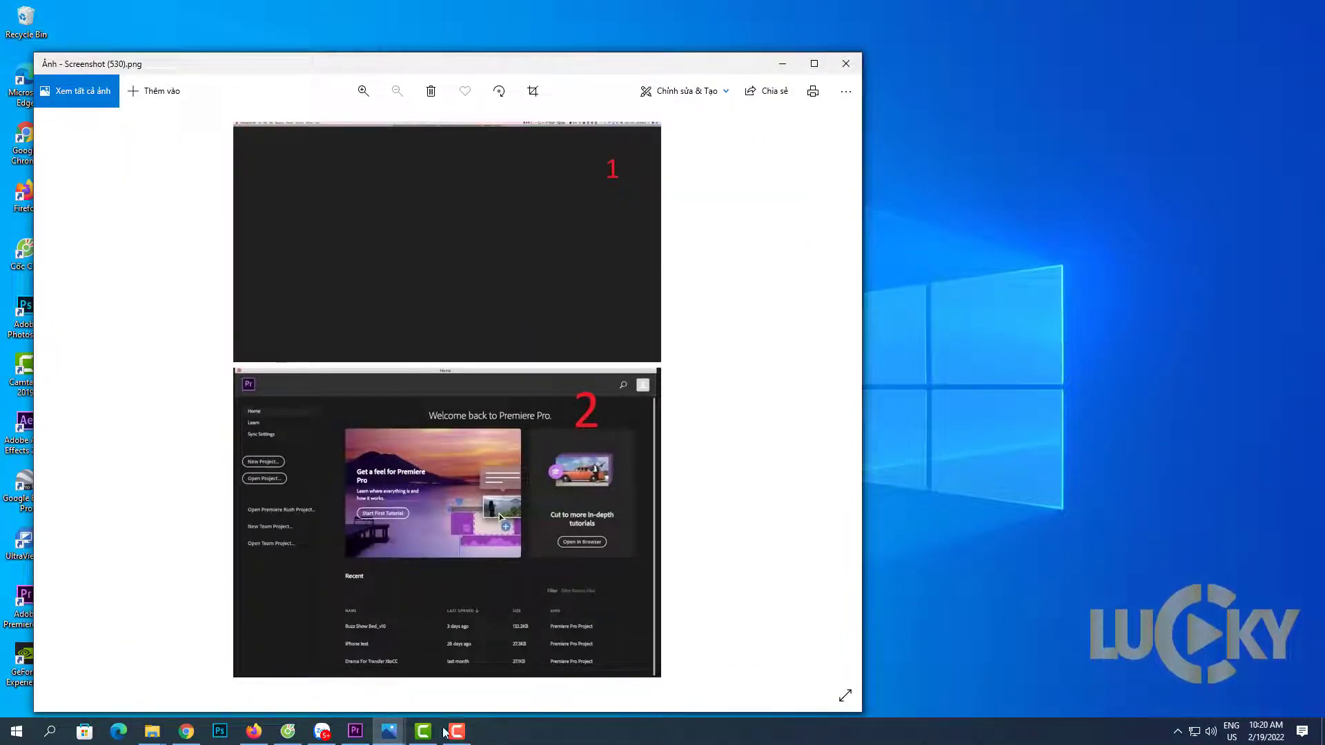
left_click(355, 732)
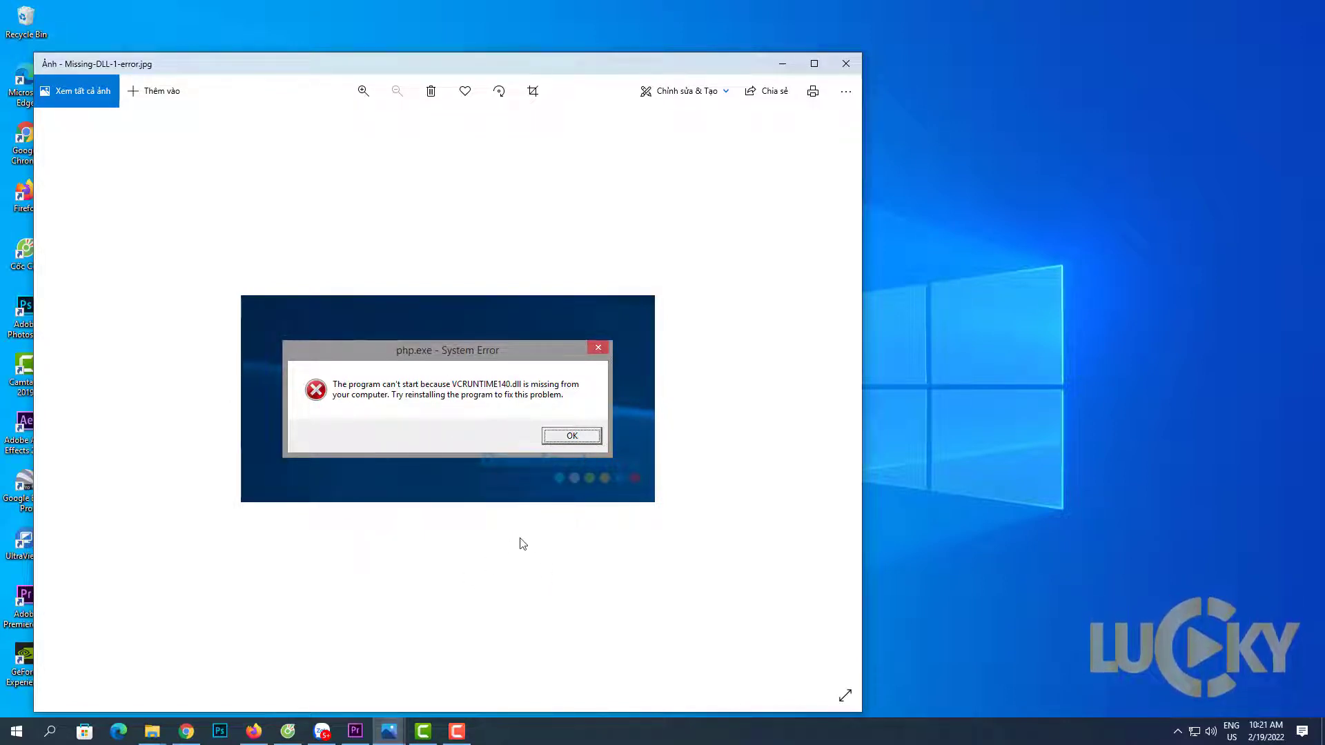
Bring the dll-files.com home page with its DLL search box to the front in Firefox
left_click(254, 731)
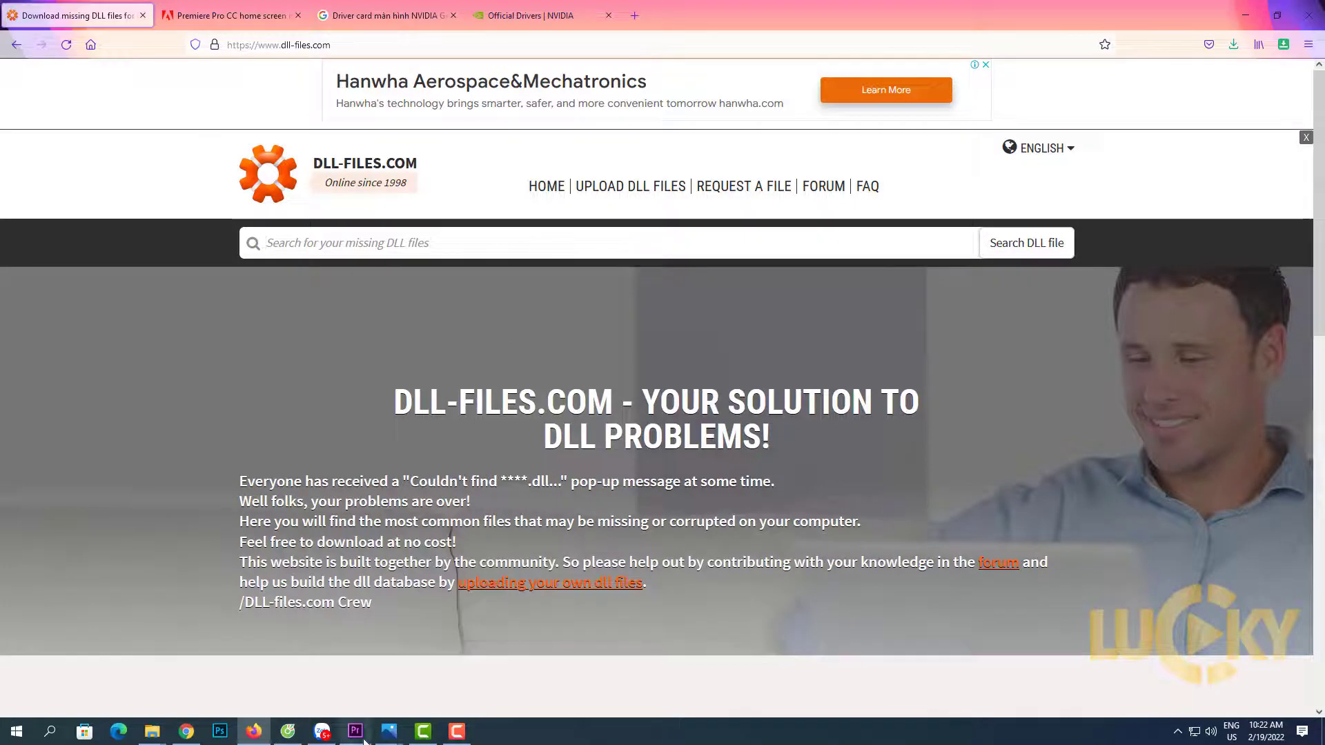
mouse_move(382, 738)
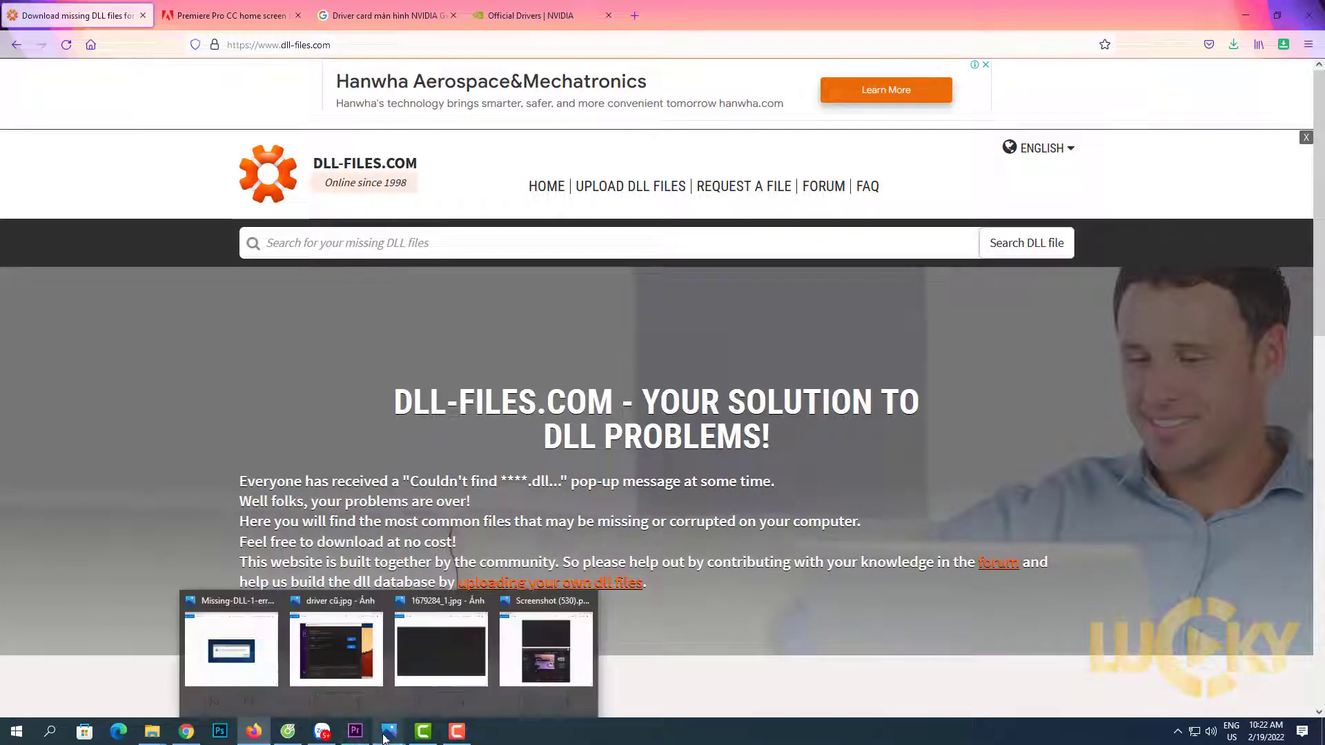
mouse_move(252, 645)
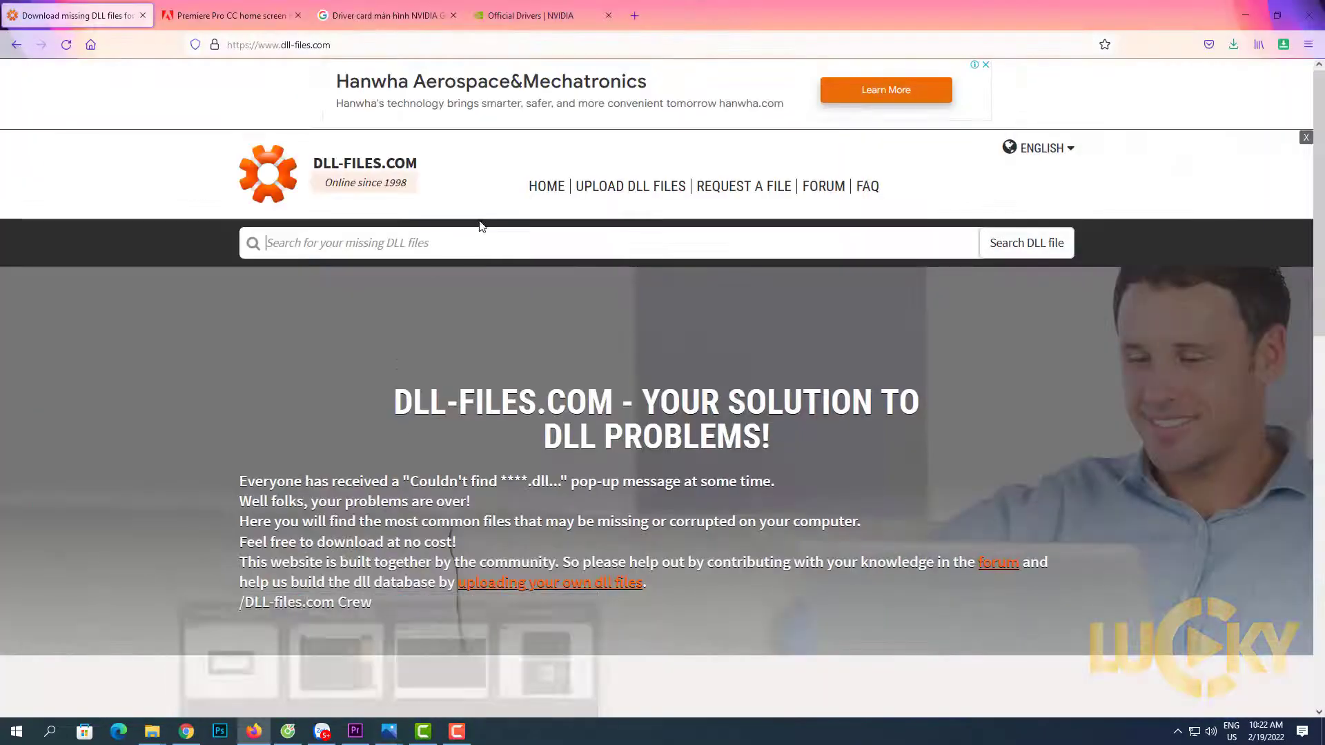
Search dll-files.com for vcruntime140 and open the vcruntime140.dll page
type("vcruntime140")
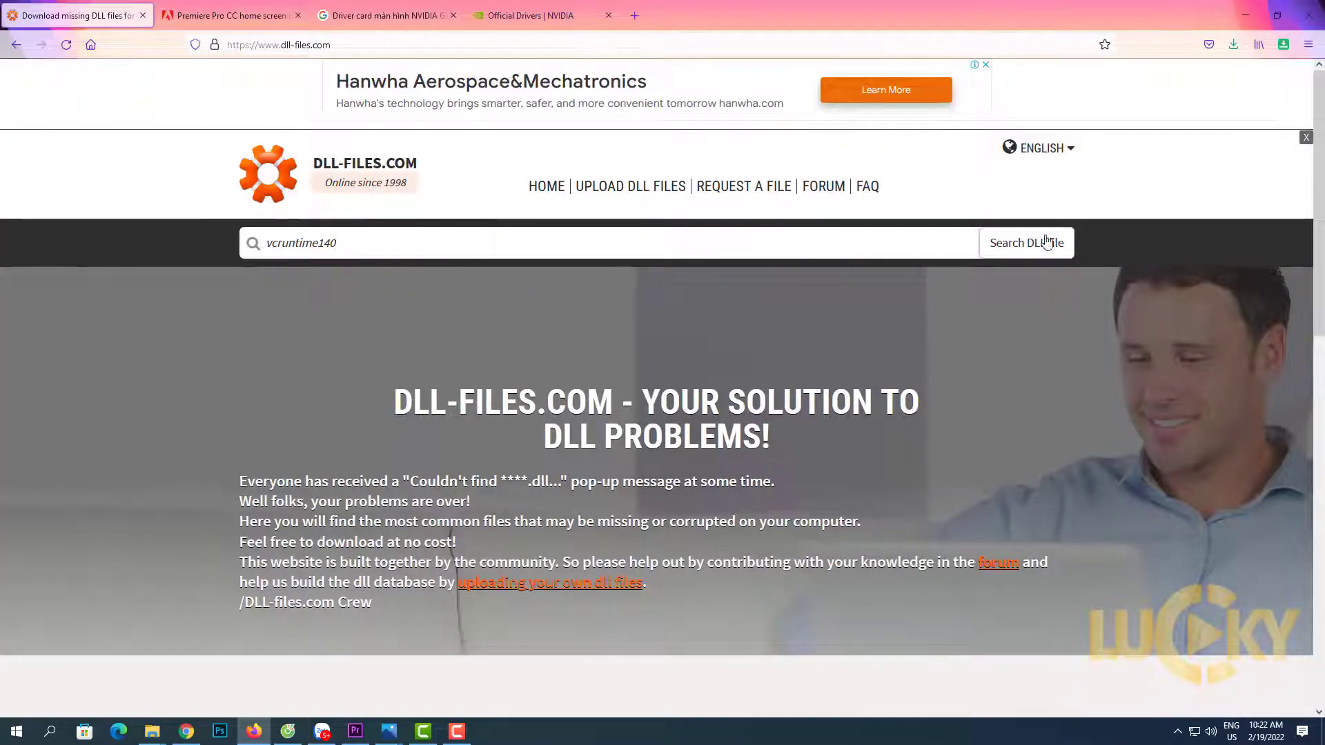
left_click(1047, 243)
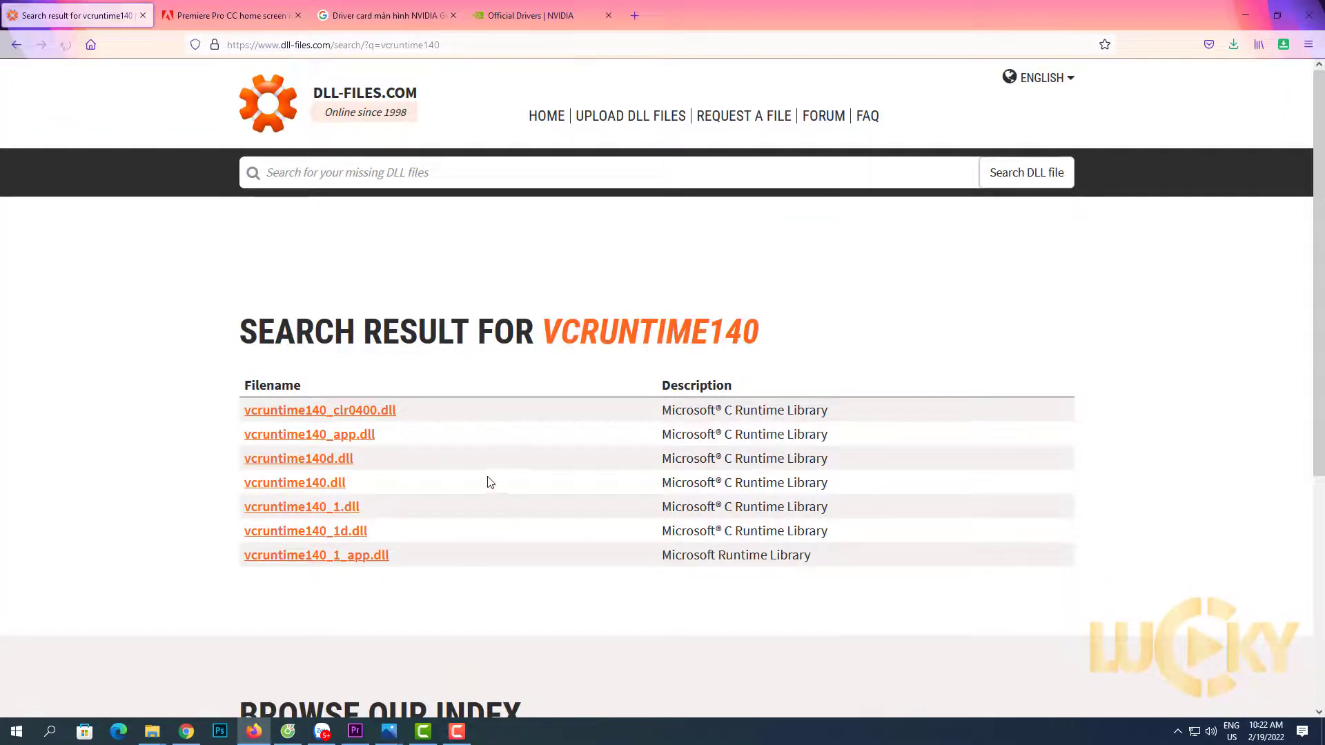
scroll(592, 395, "down", 3)
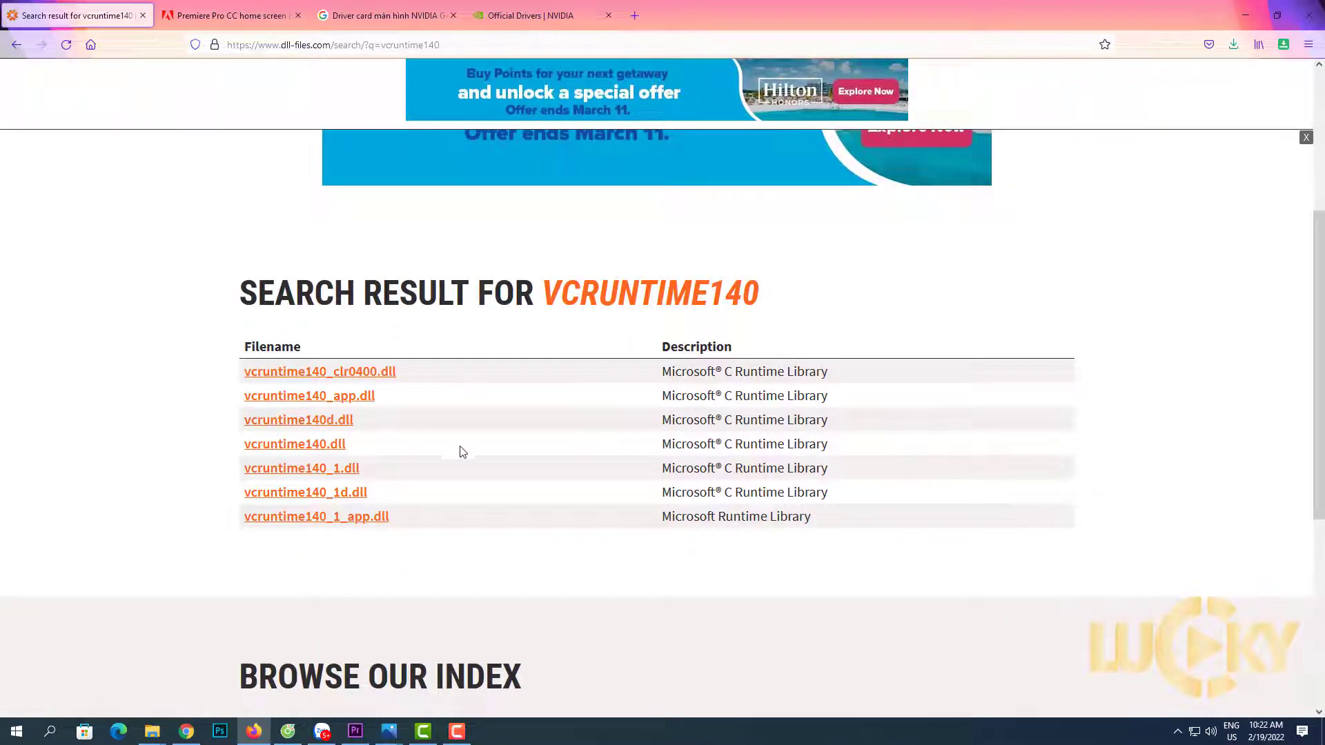
left_click(312, 444)
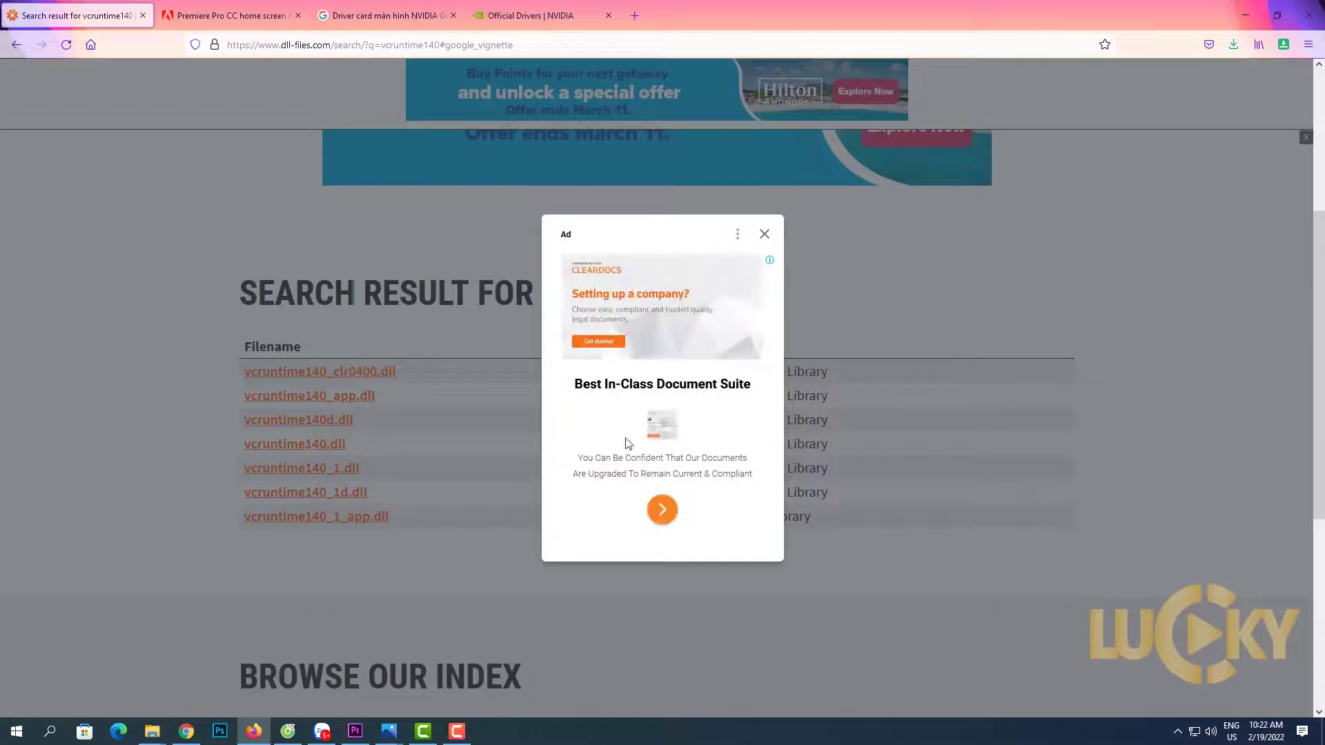
Dismiss the ad and scroll down to the list of 19 downloadable versions
left_click(765, 235)
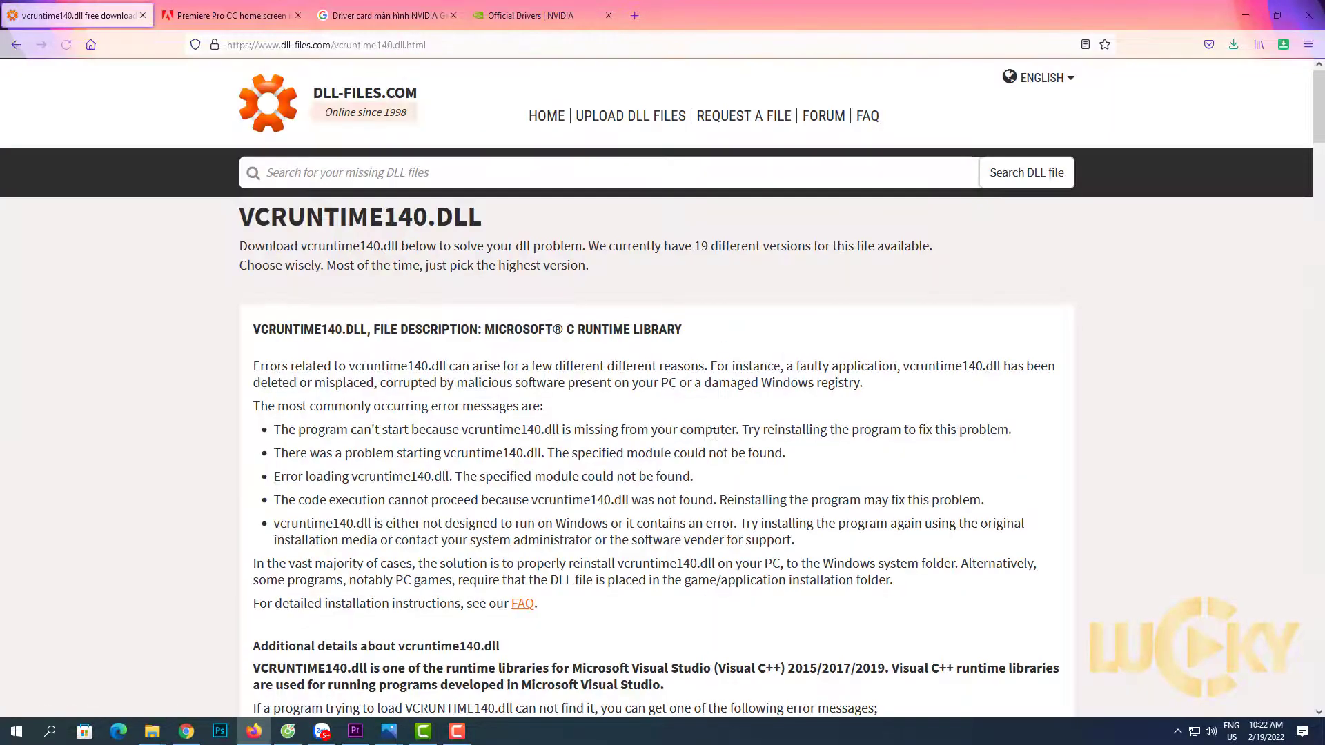
scroll(714, 434, "down", 4)
scroll(697, 420, "down", 3)
scroll(697, 419, "down", 4)
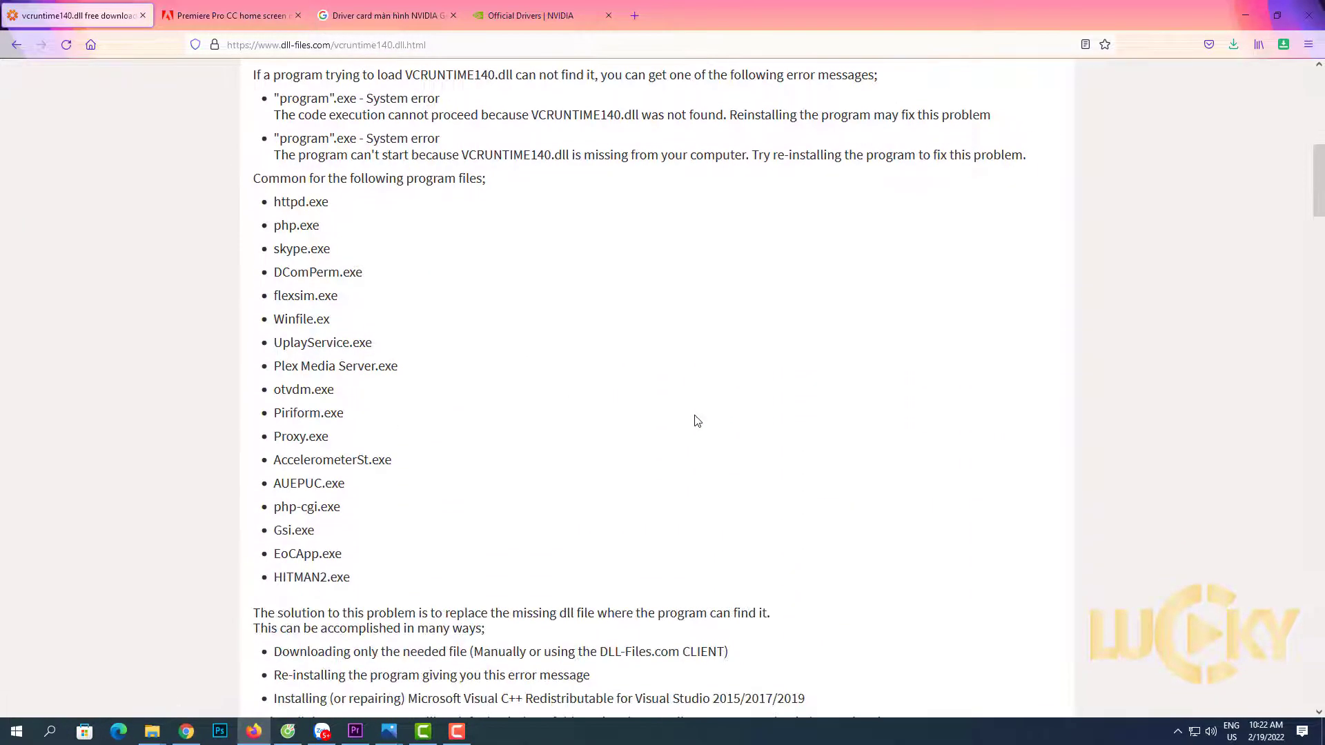
scroll(697, 421, "down", 3)
scroll(697, 417, "down", 6)
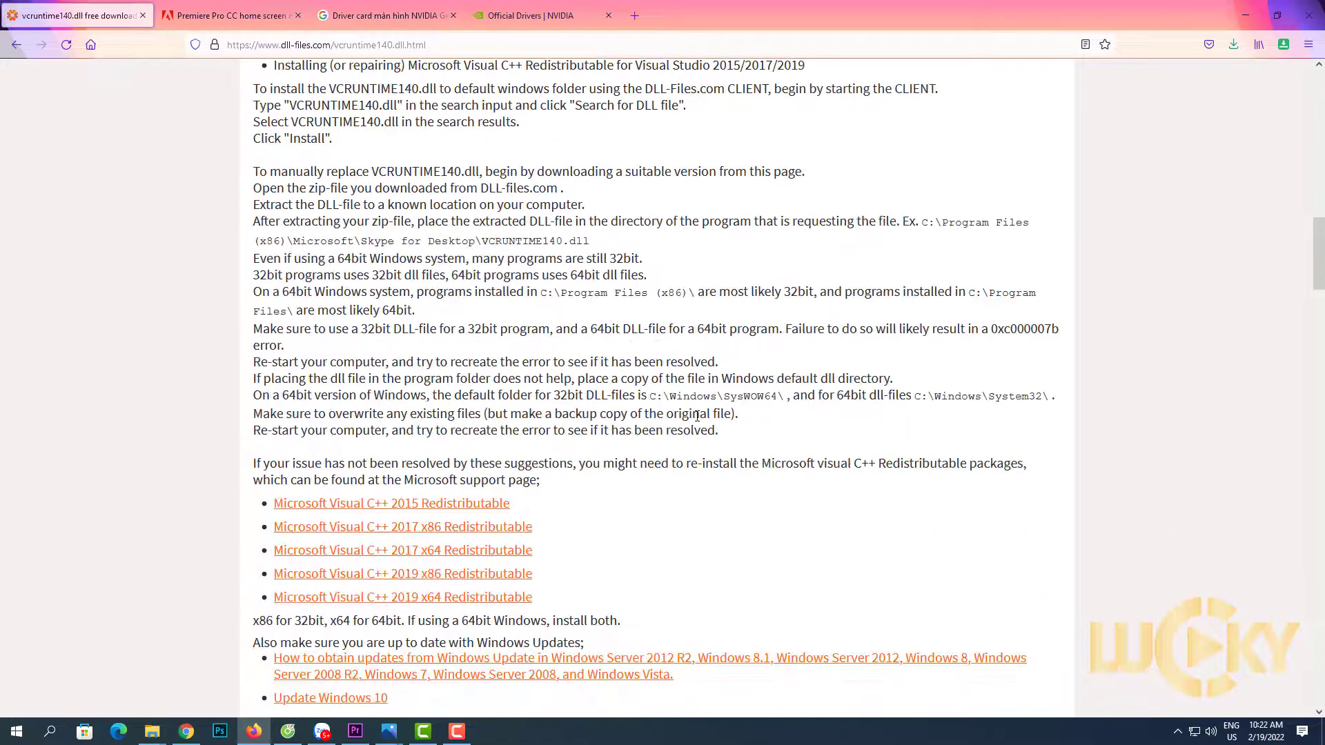
scroll(697, 416, "down", 3)
scroll(699, 421, "down", 1)
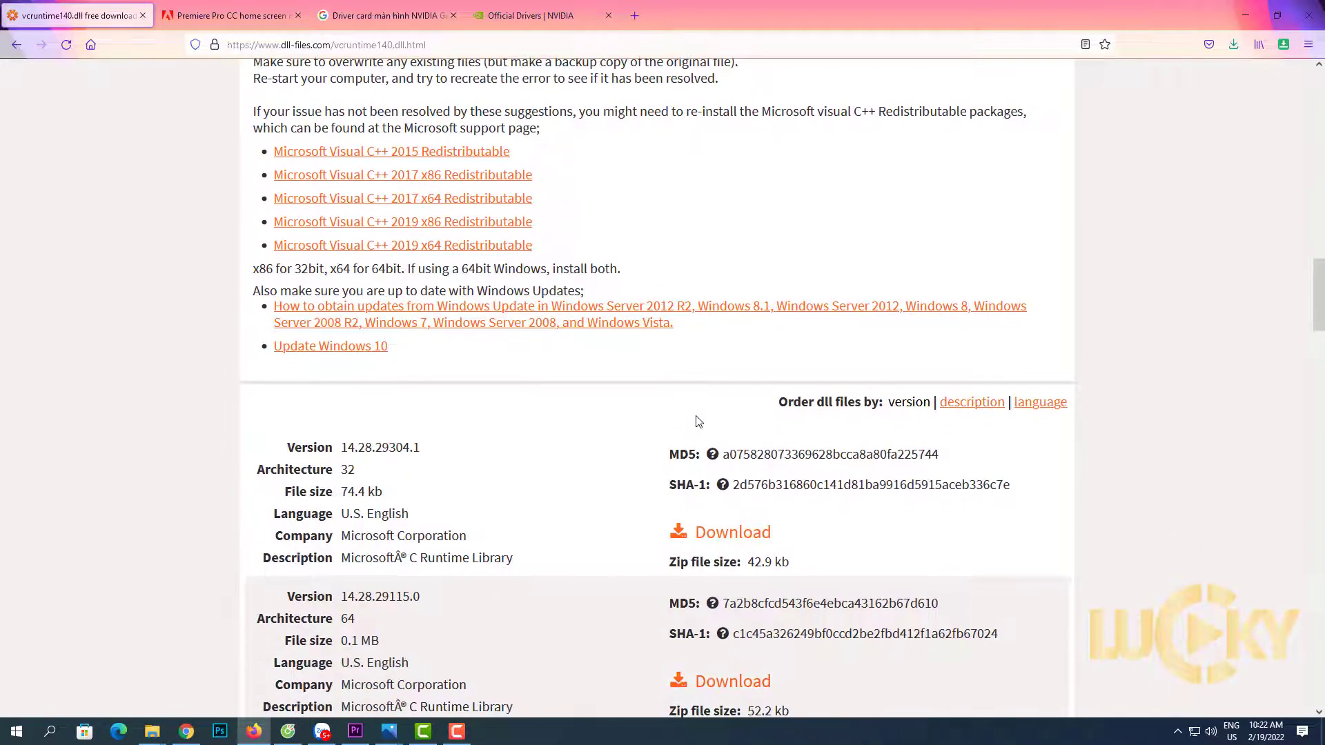
scroll(665, 442, "down", 3)
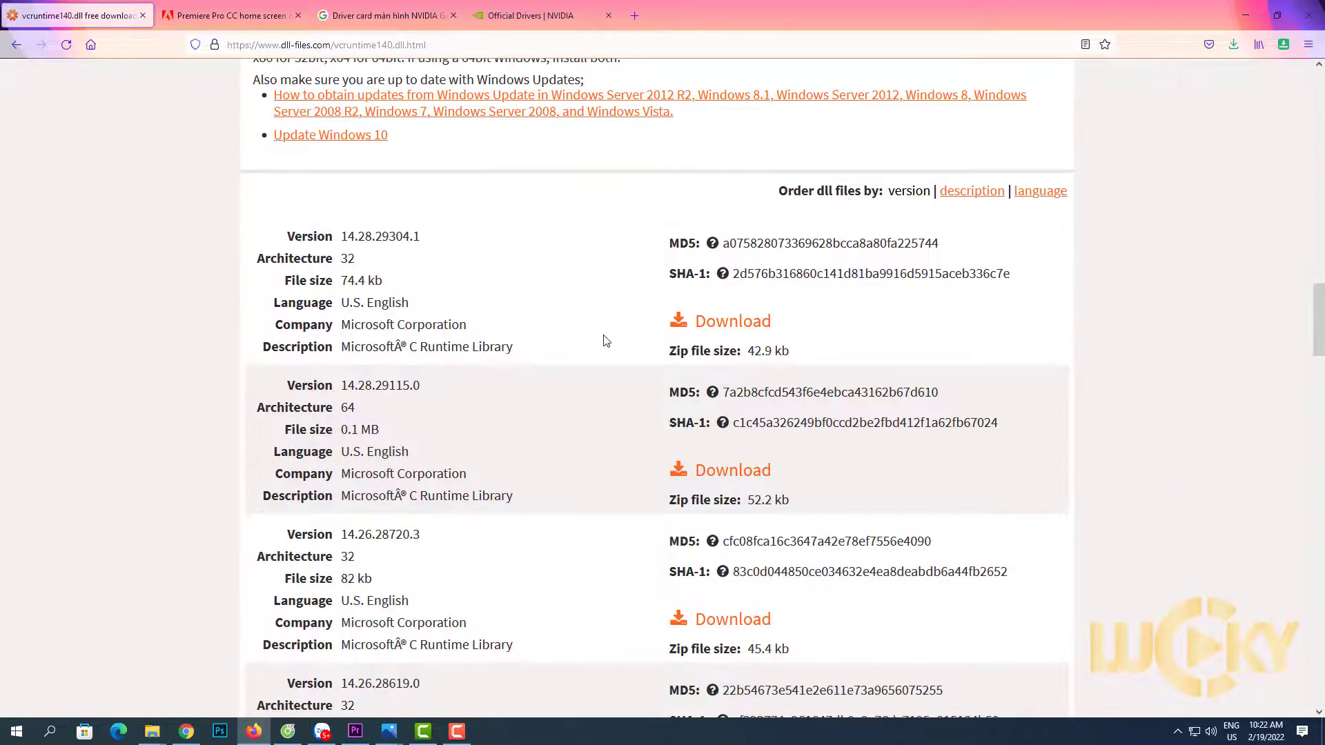
scroll(605, 340, "down", 3)
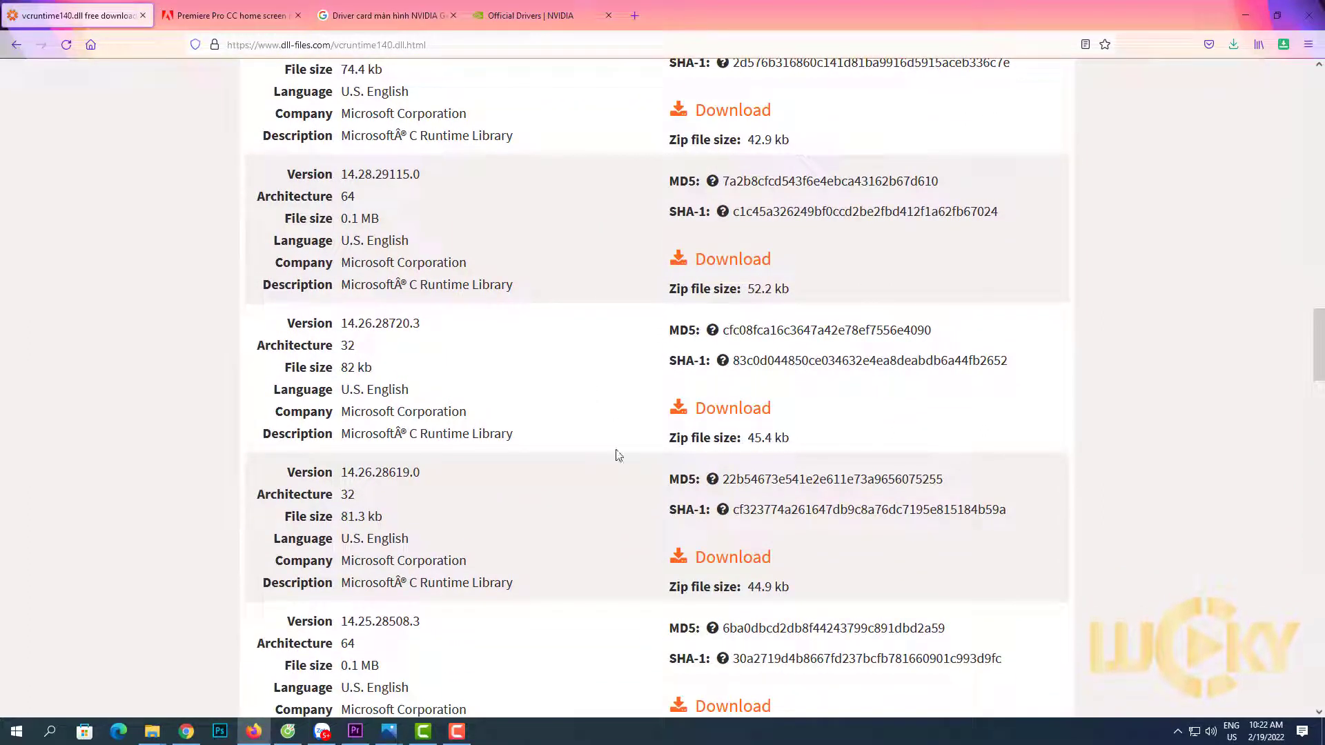
Run dxdiag to confirm the system is 64-bit Windows 10 Pro, then minimize it
left_click(50, 734)
type("d")
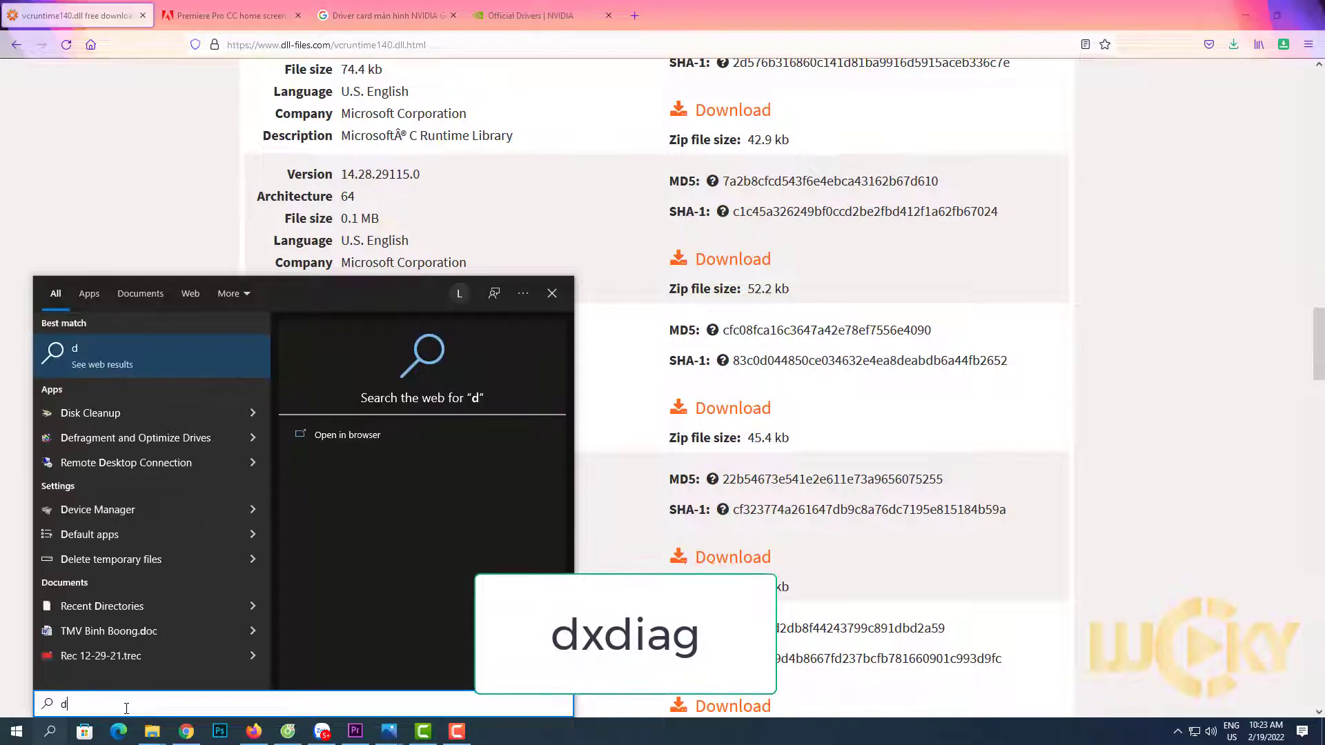
type("xd")
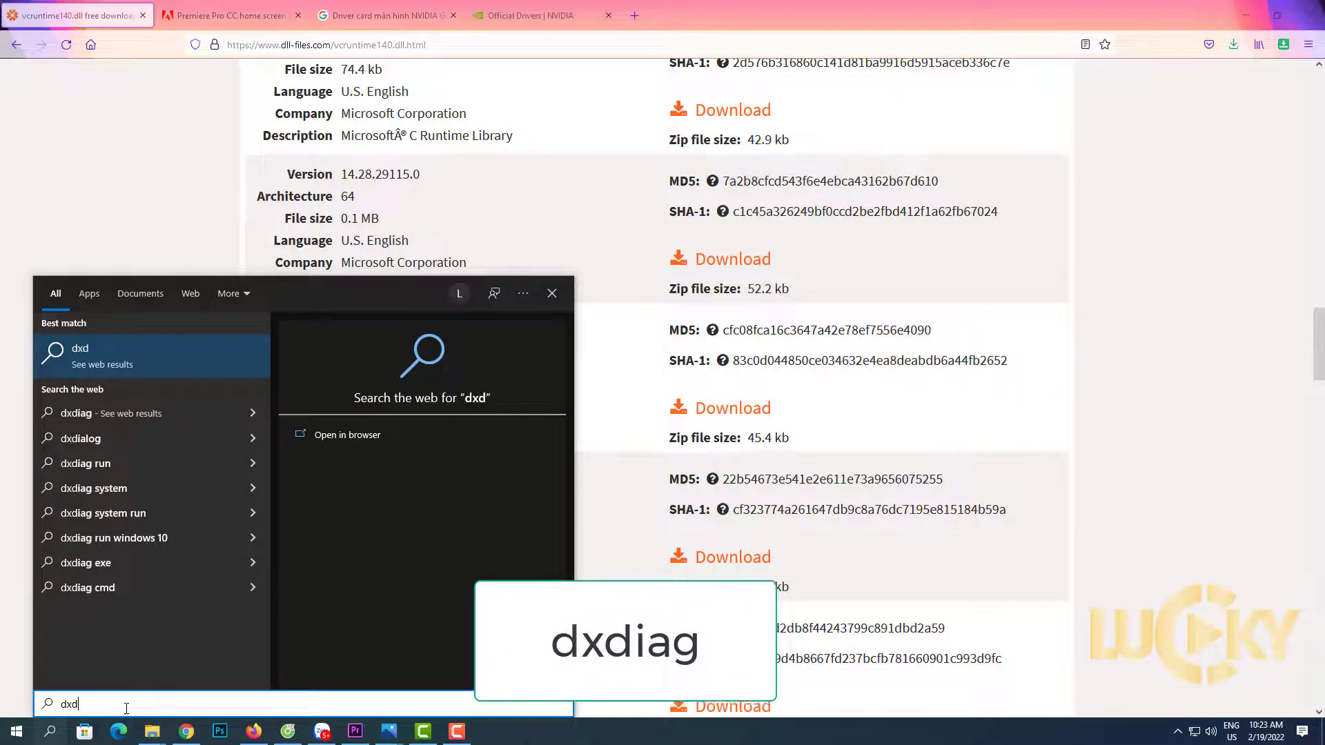
type("iag")
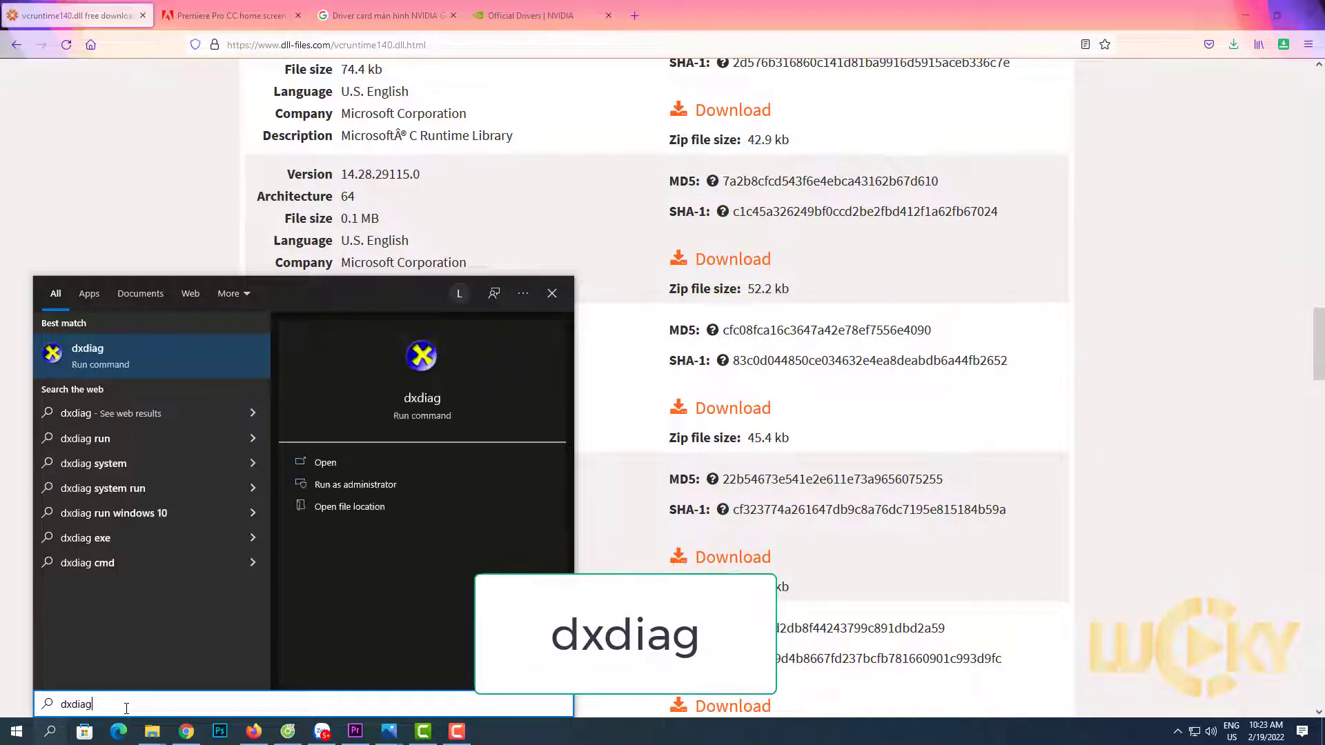
left_click(72, 366)
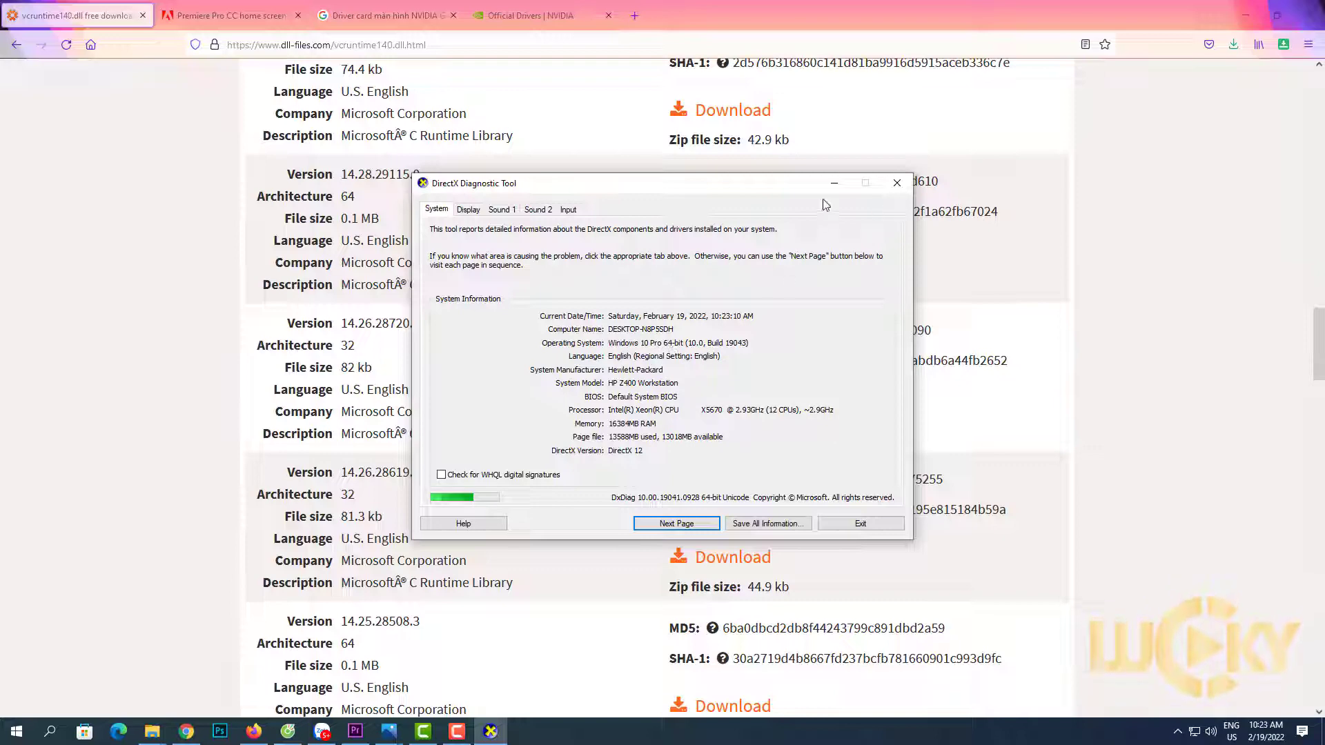
left_click(834, 183)
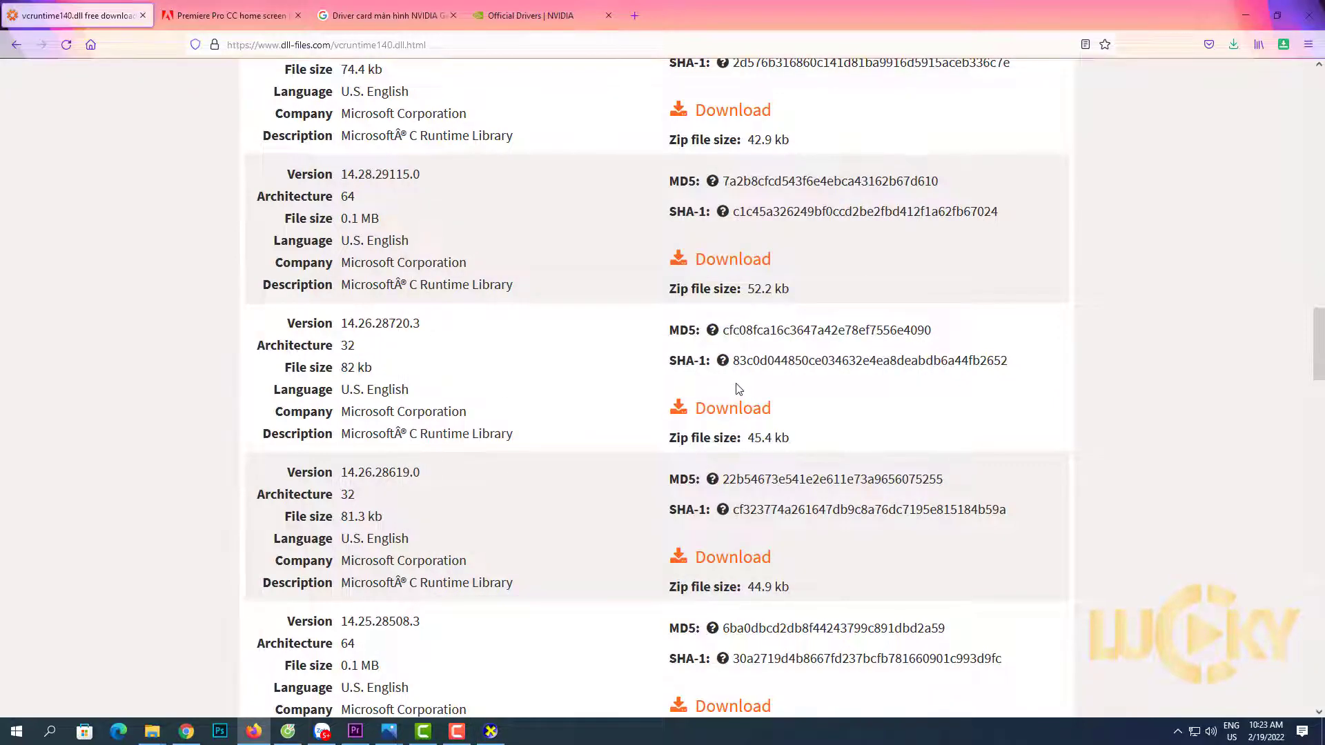
Download the 64-bit vcruntime140.dll, version 14.28.29115.0
scroll(572, 319, "up", 2)
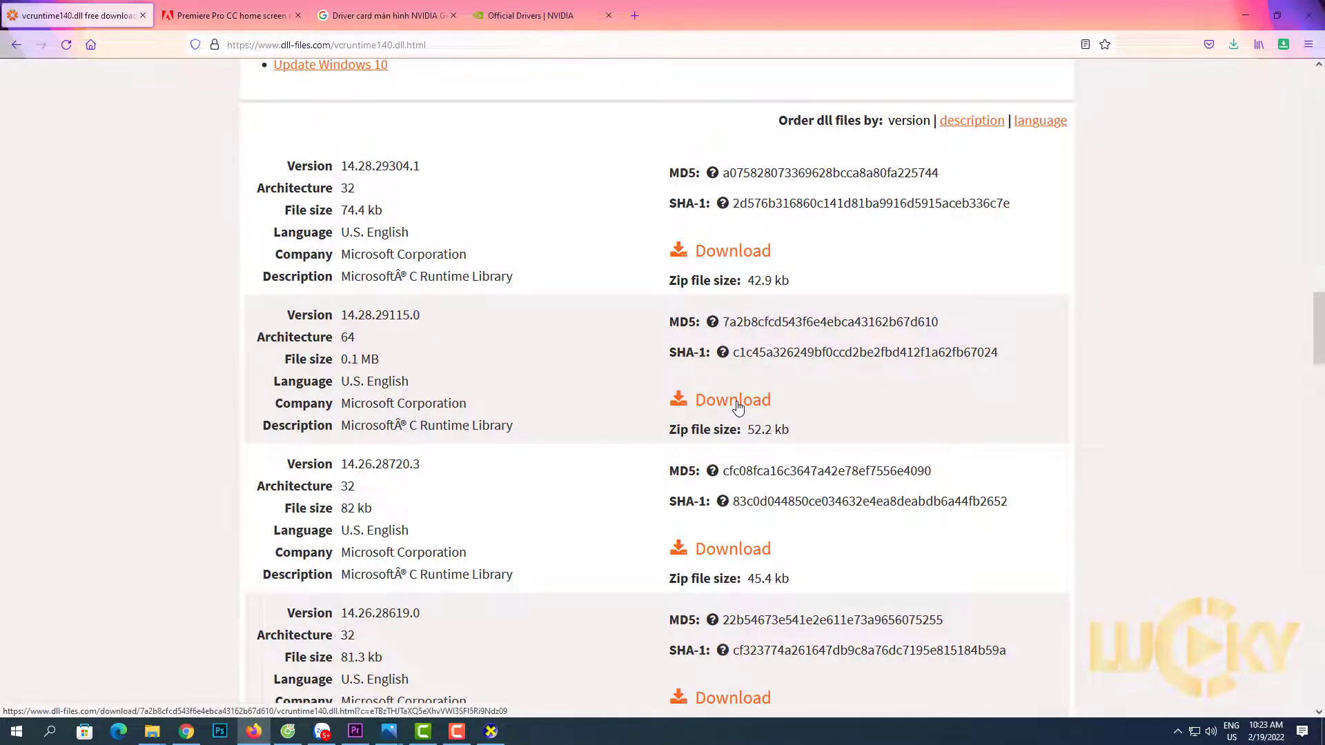
scroll(738, 408, "down", 1)
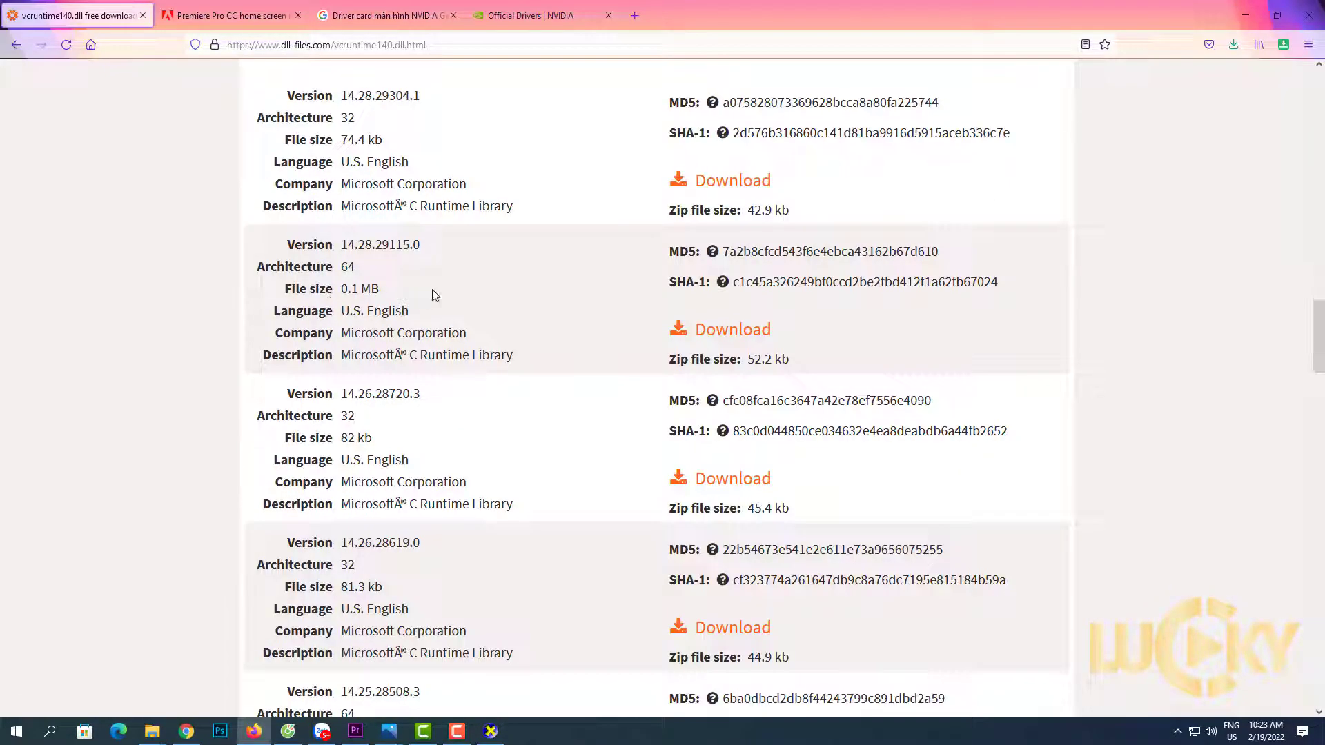
left_click(726, 334)
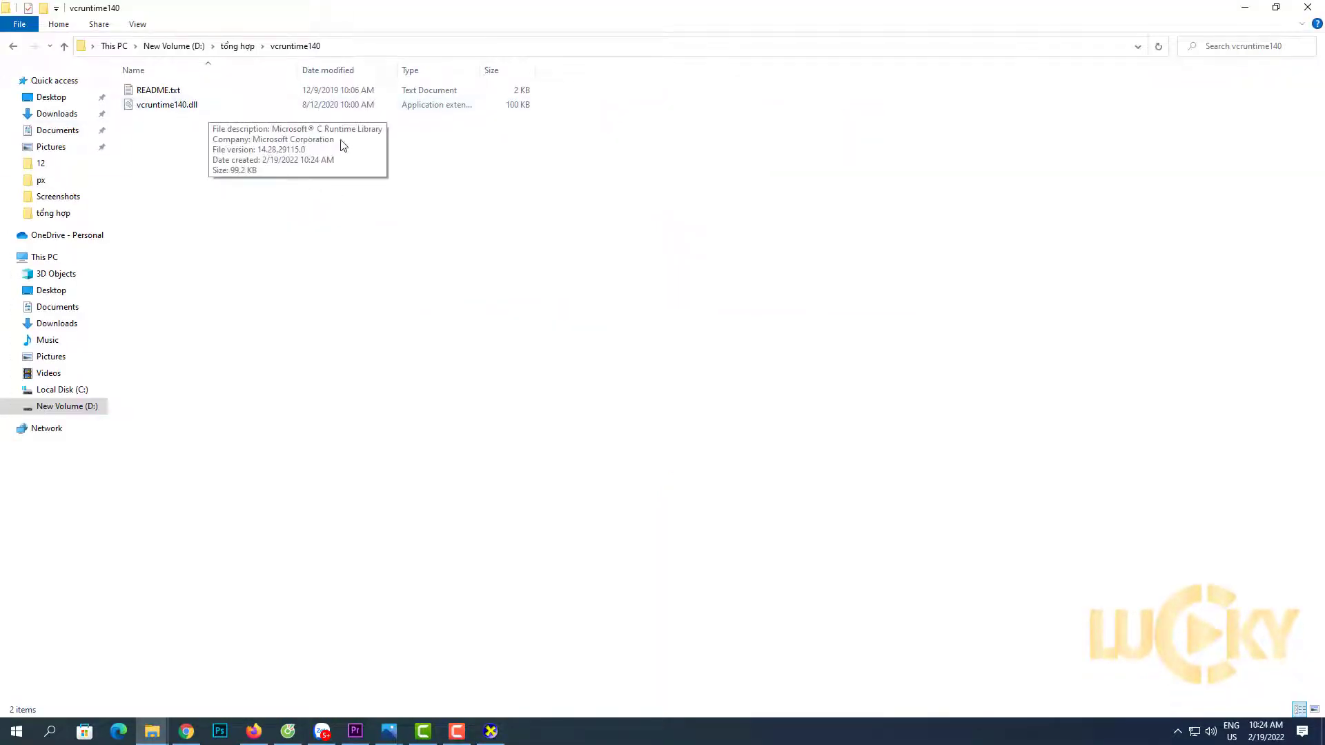
Copy the extracted vcruntime140.dll file
left_click(184, 110)
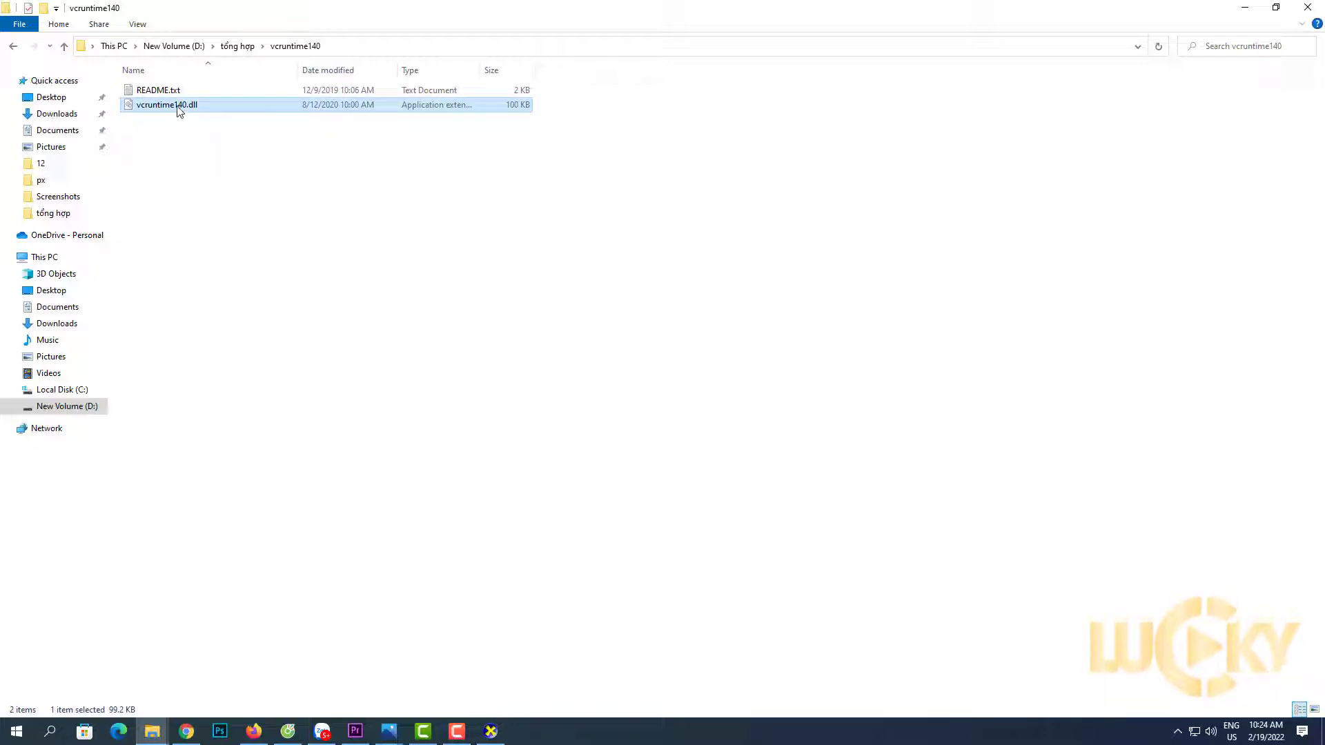
right_click(180, 111)
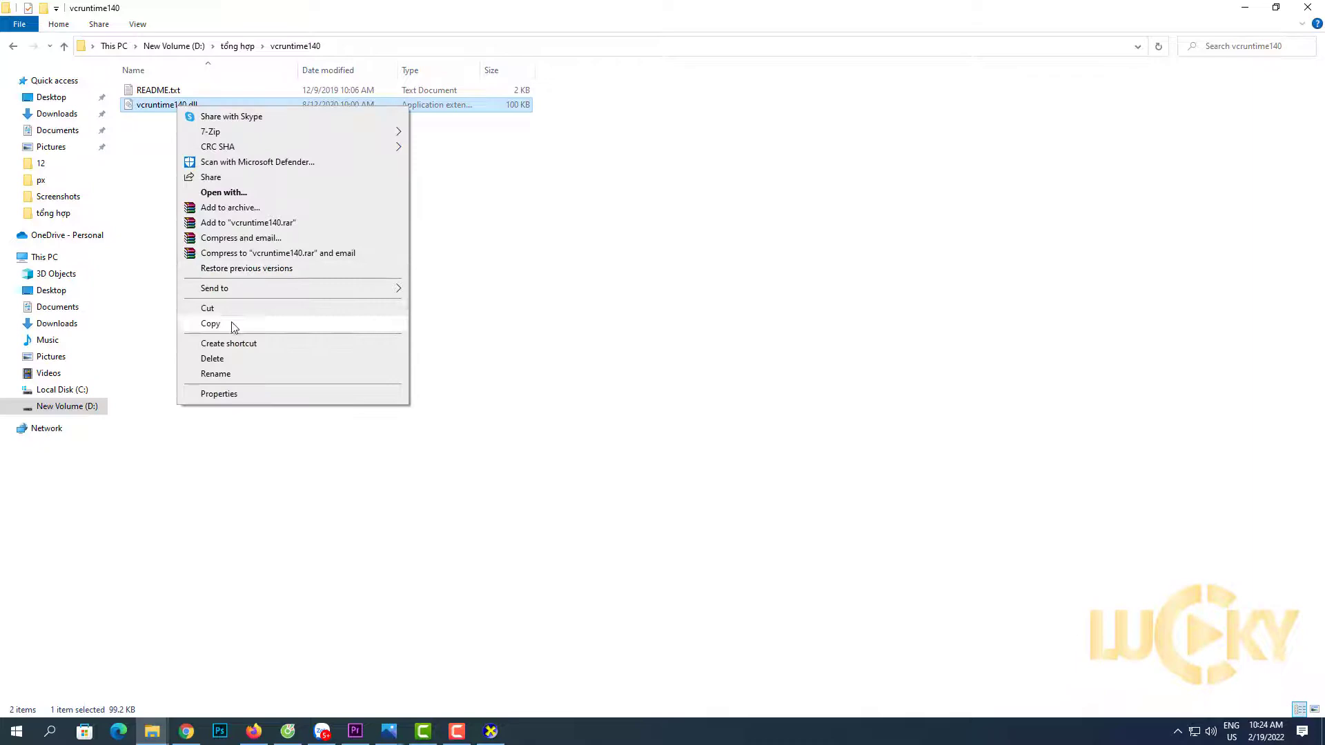
left_click(272, 326)
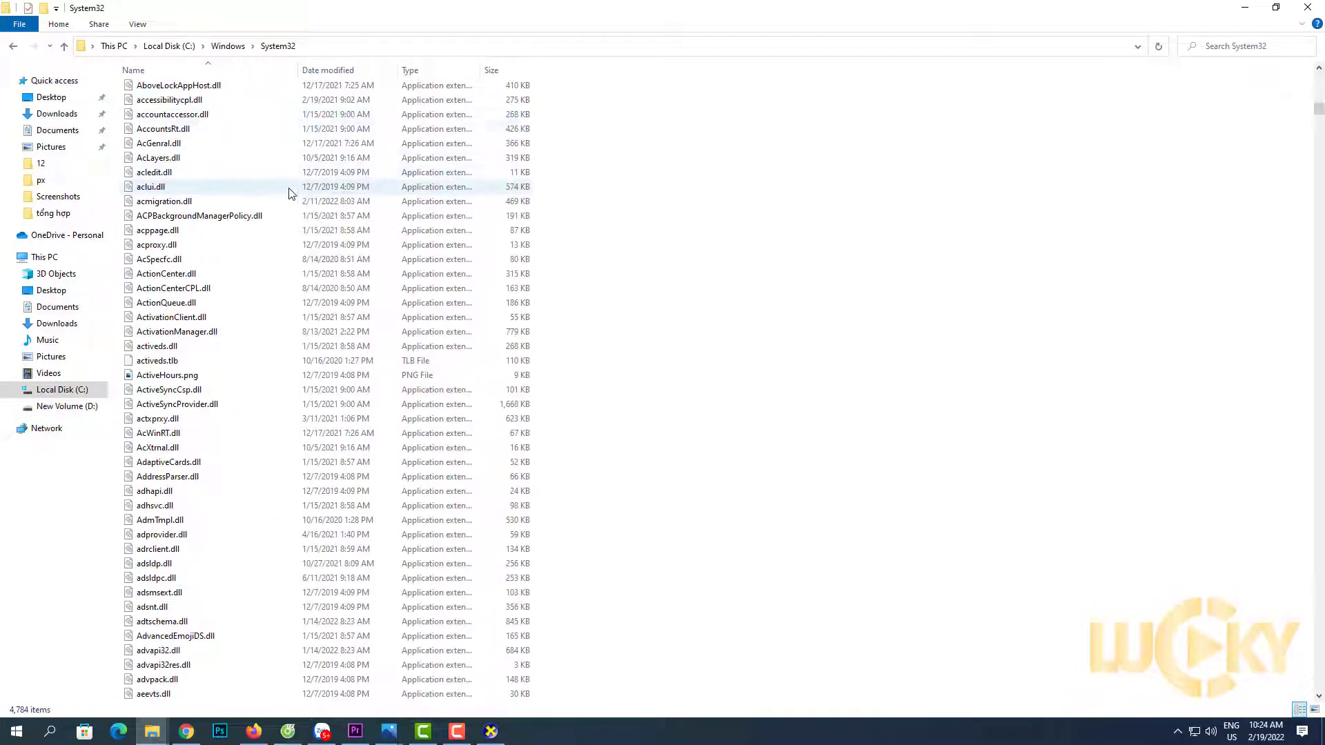
Navigate up to Local Disk (C:) and open the Windows folder
left_click(229, 47)
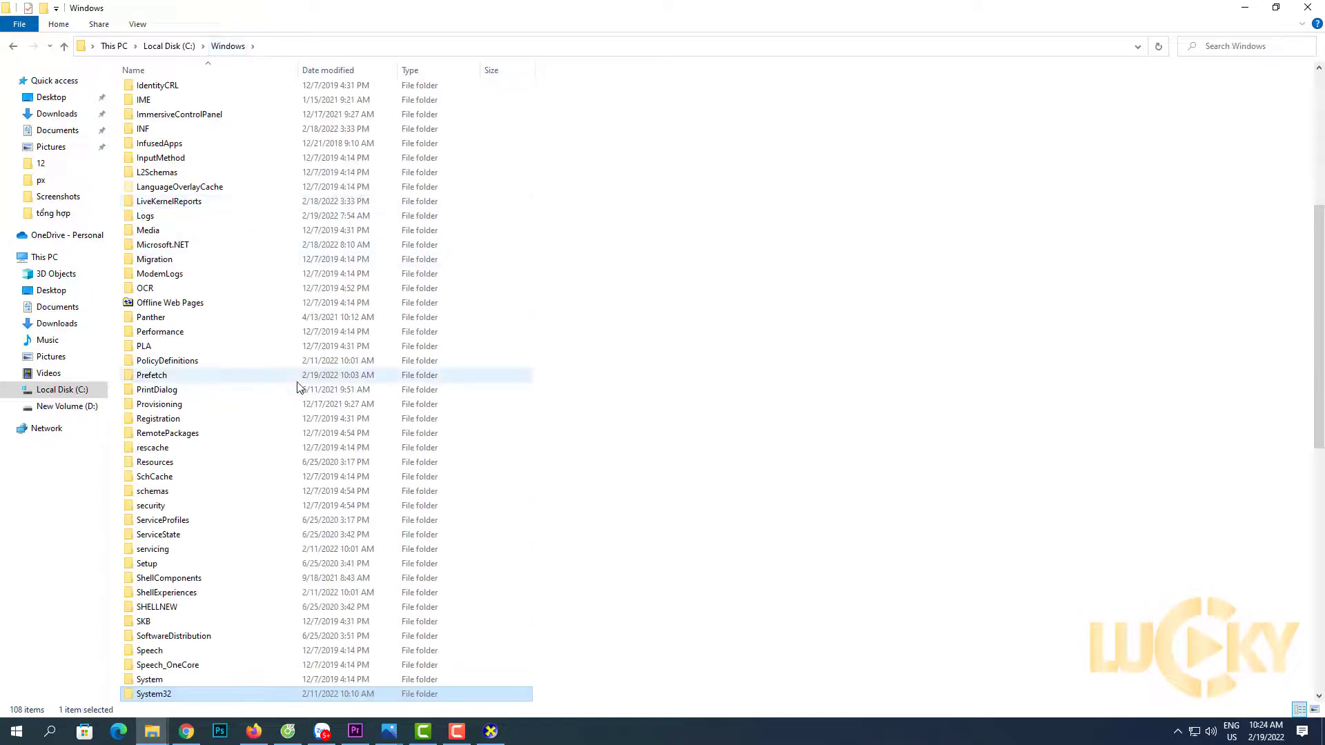
left_click(169, 47)
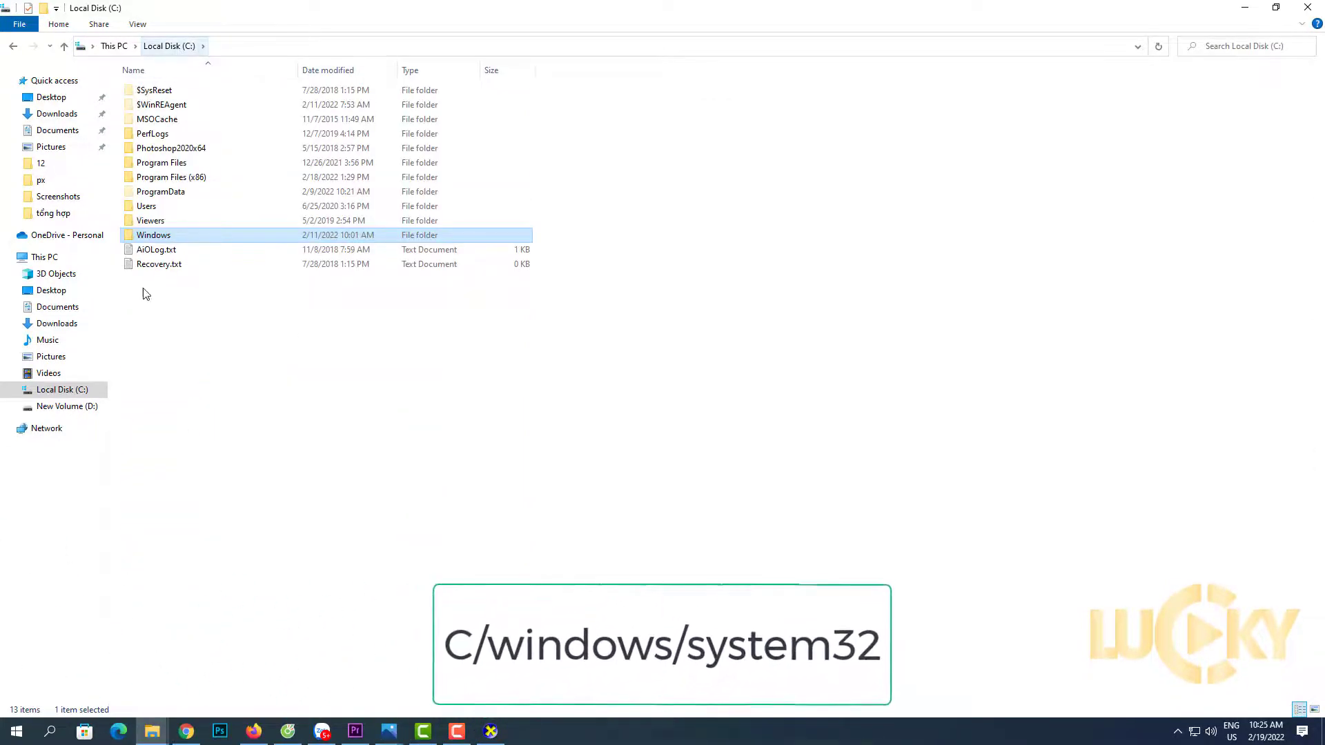
double_click(160, 239)
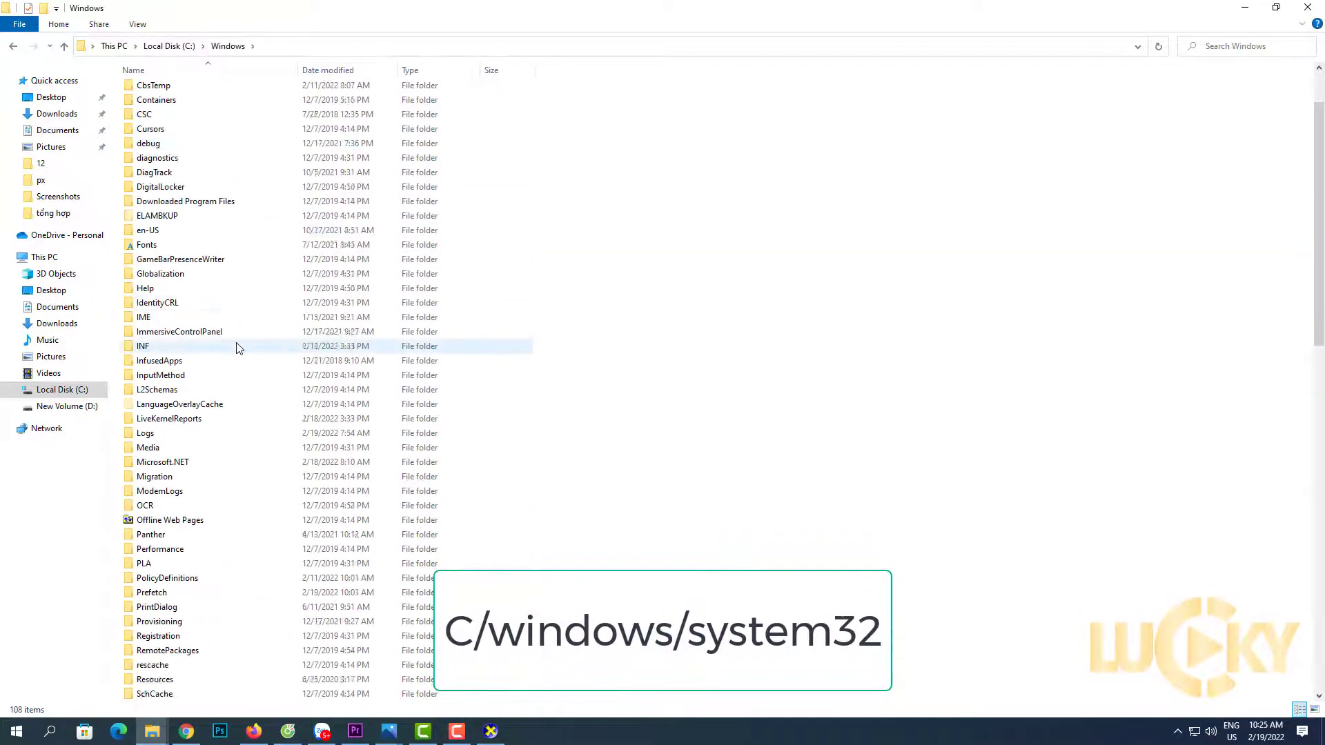
scroll(237, 346, "down", 6)
scroll(239, 365, "down", 10)
scroll(235, 373, "down", 2)
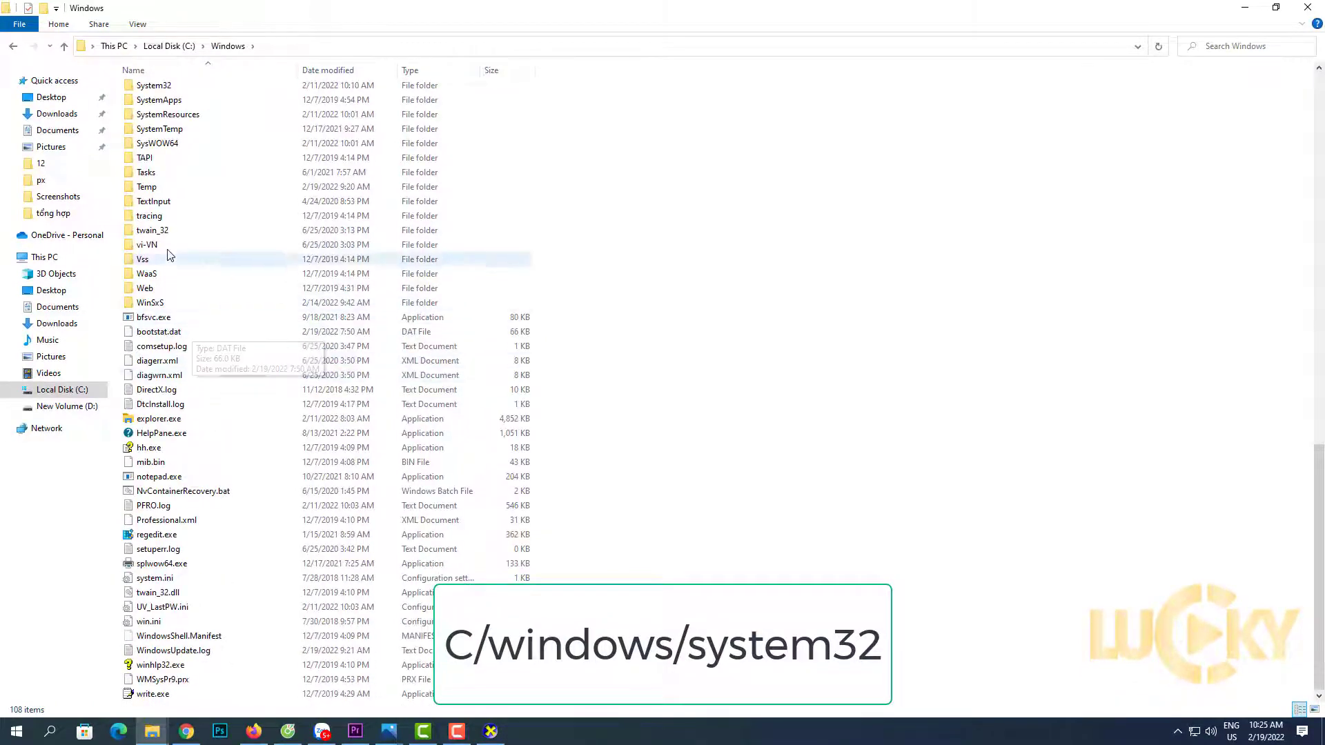
scroll(166, 220, "up", 2)
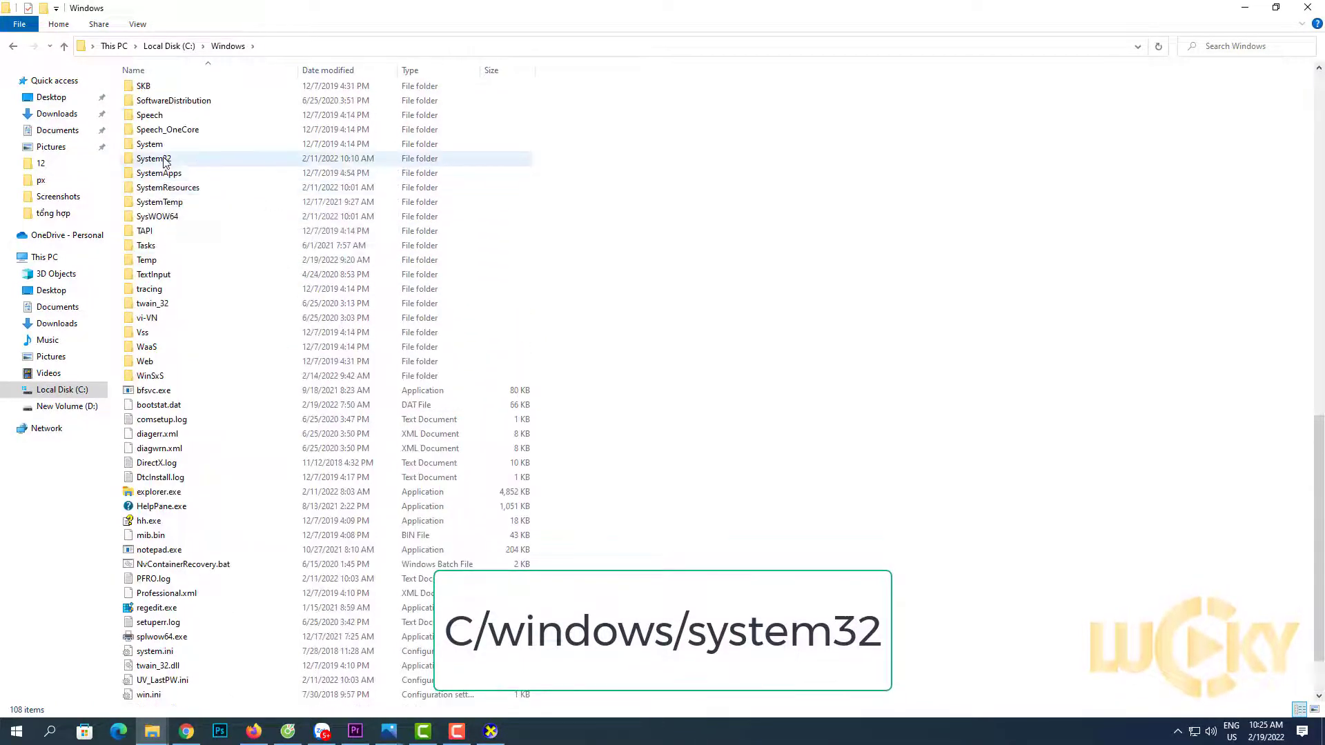
Open System32 (4,784 items) and check that Paste is available in its empty space
left_click(164, 159)
double_click(164, 158)
scroll(387, 378, "down", 4)
scroll(387, 378, "down", 7)
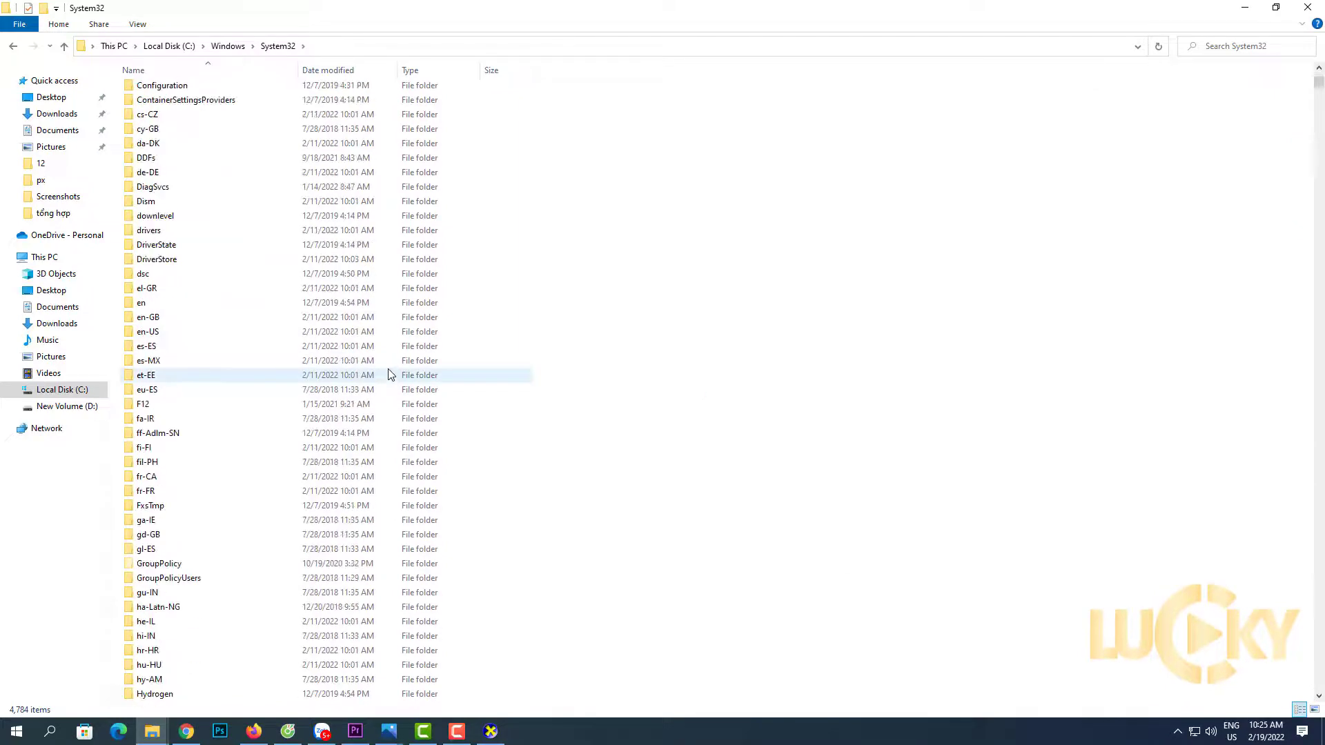
scroll(390, 376, "down", 8)
scroll(387, 376, "down", 13)
scroll(387, 376, "down", 12)
scroll(345, 421, "down", 10)
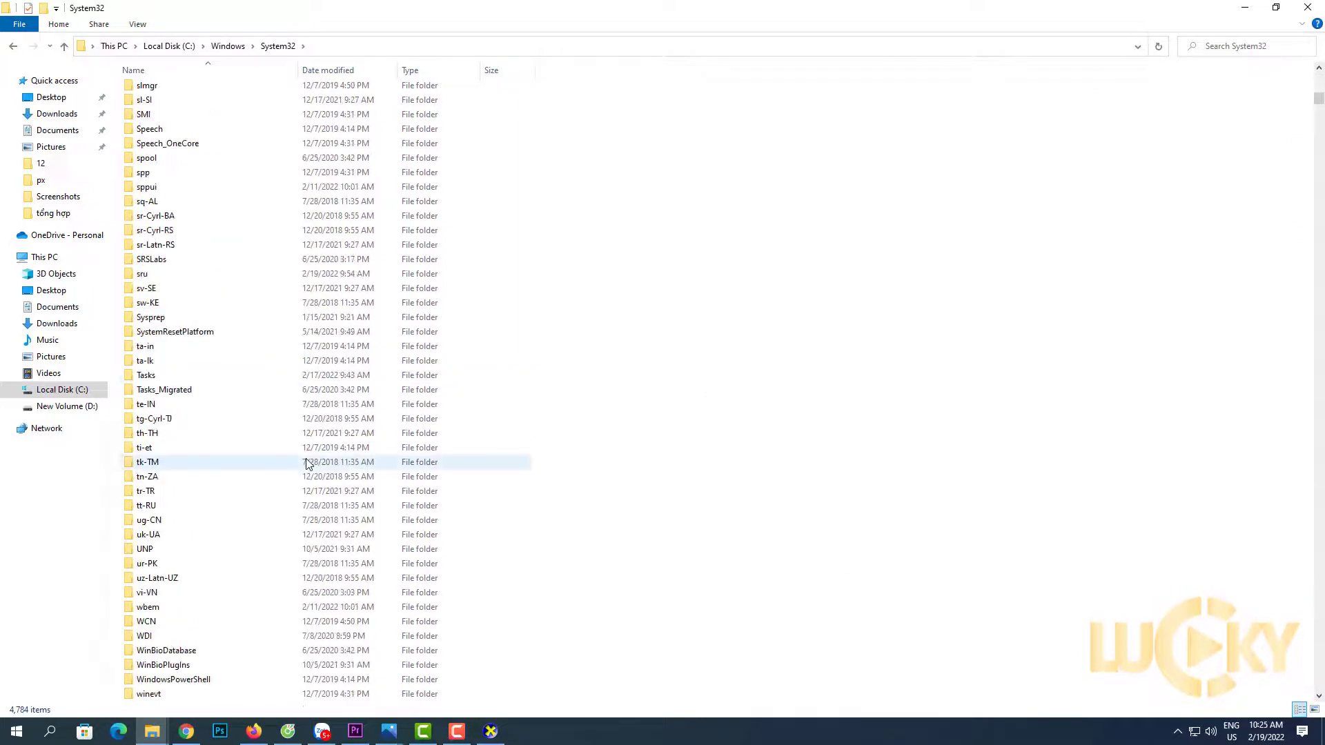
scroll(309, 476, "down", 7)
scroll(297, 470, "down", 8)
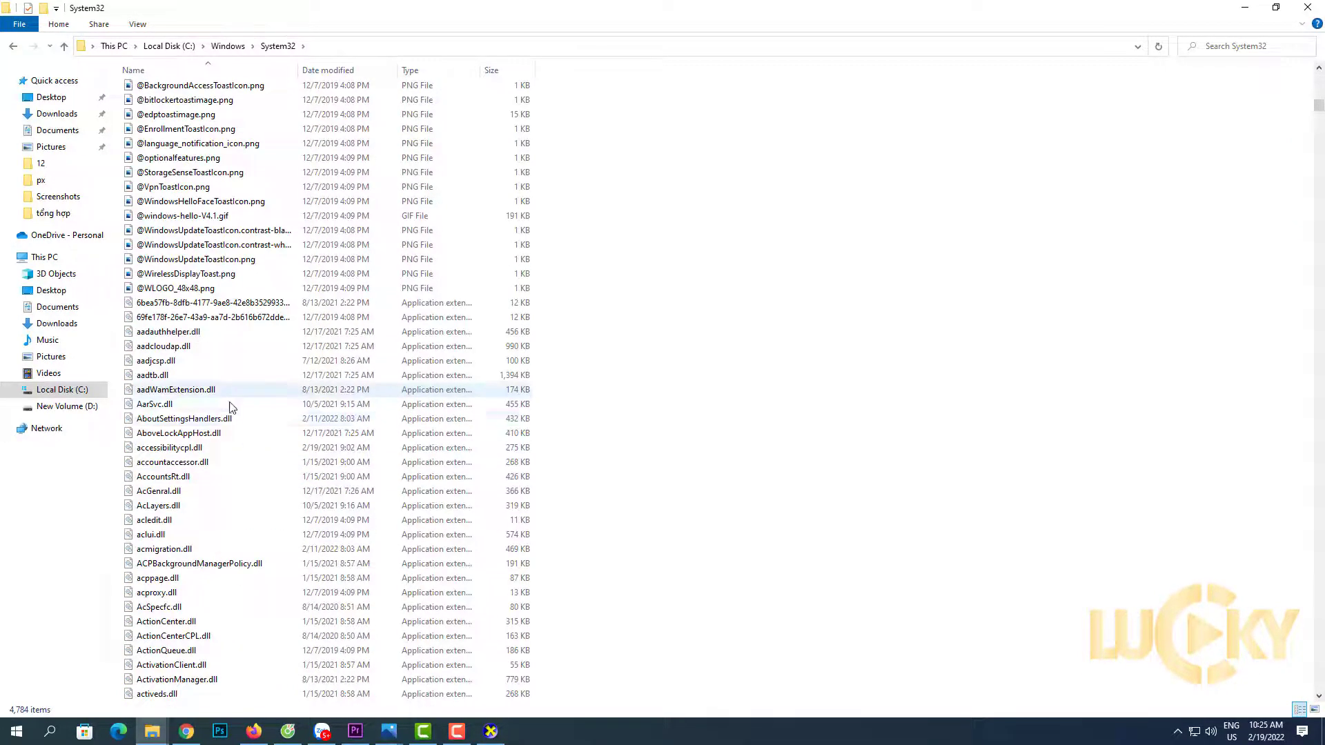
scroll(249, 411, "down", 8)
right_click(648, 491)
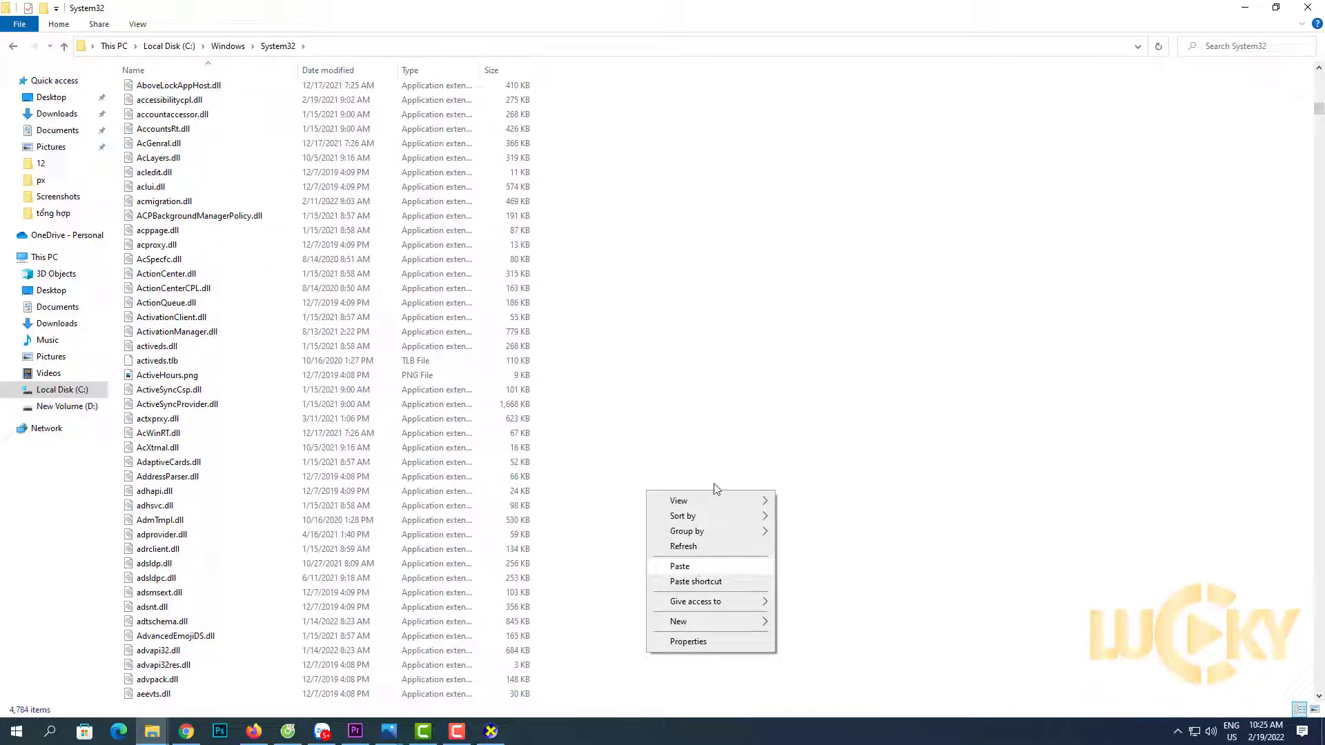
left_click(713, 484)
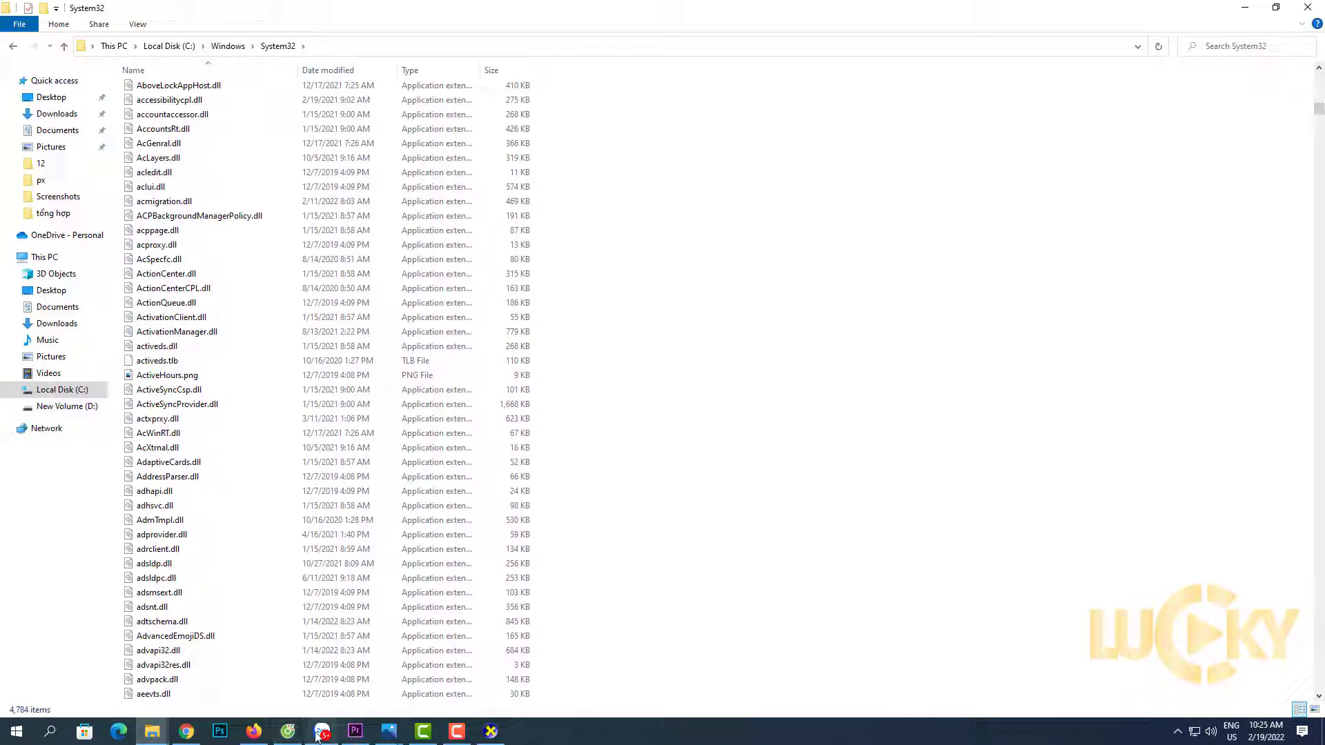
Return to the vcruntime140.dll download page on DLL-files.com in Firefox
left_click(254, 731)
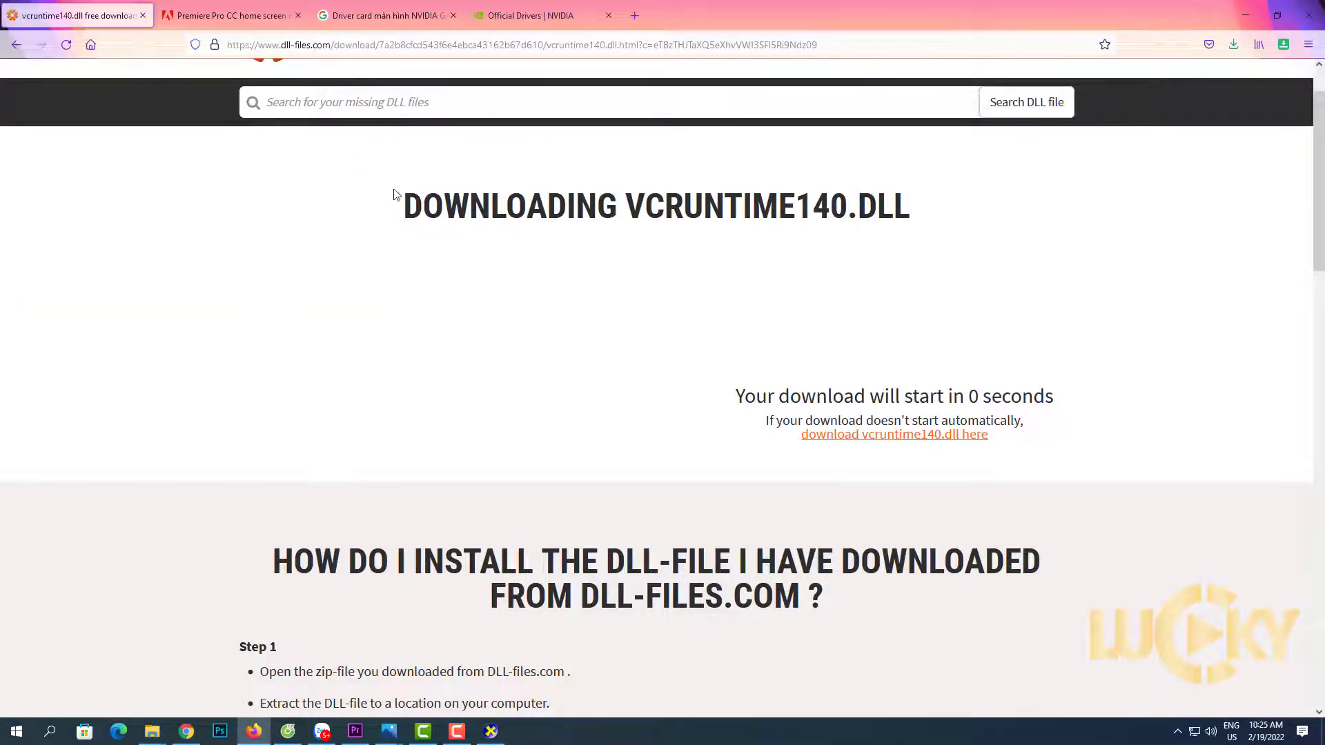
scroll(301, 351, "up", 2)
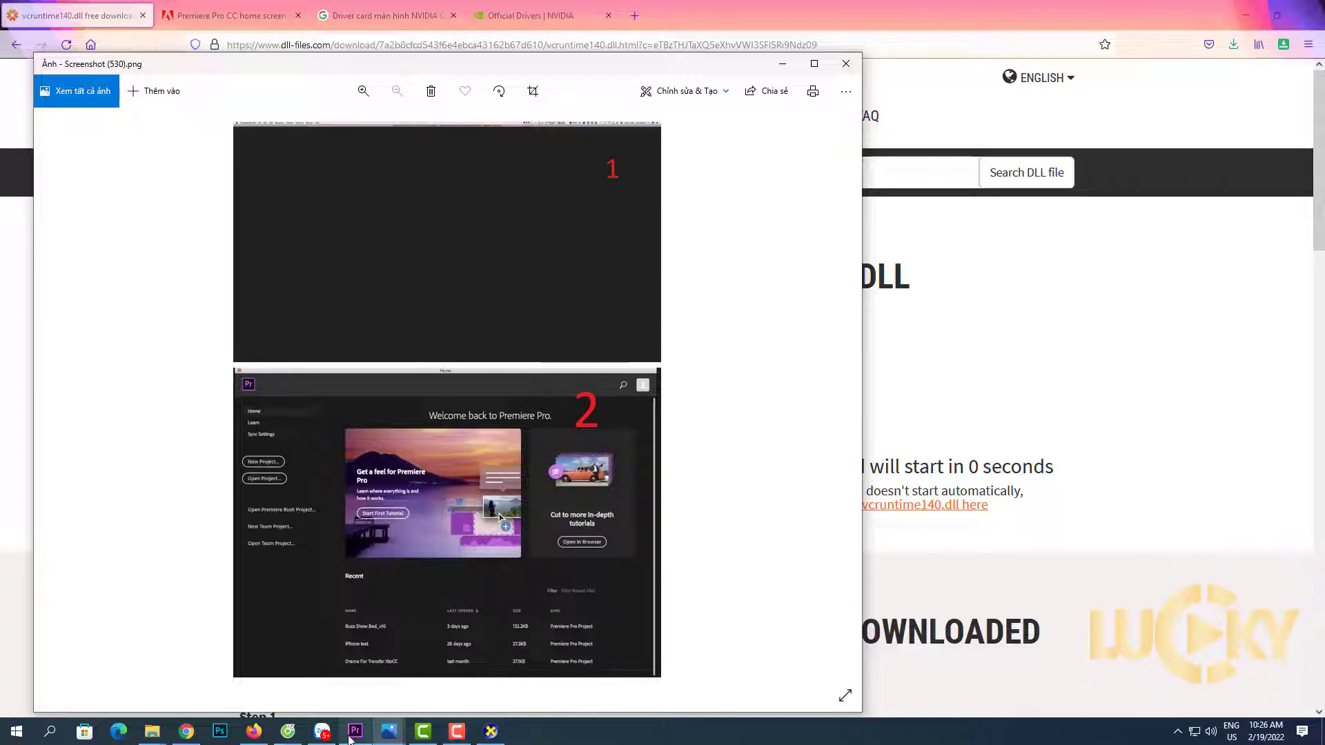
Bring up Premiere Pro 2019's Home screen with its recent projects list
left_click(356, 732)
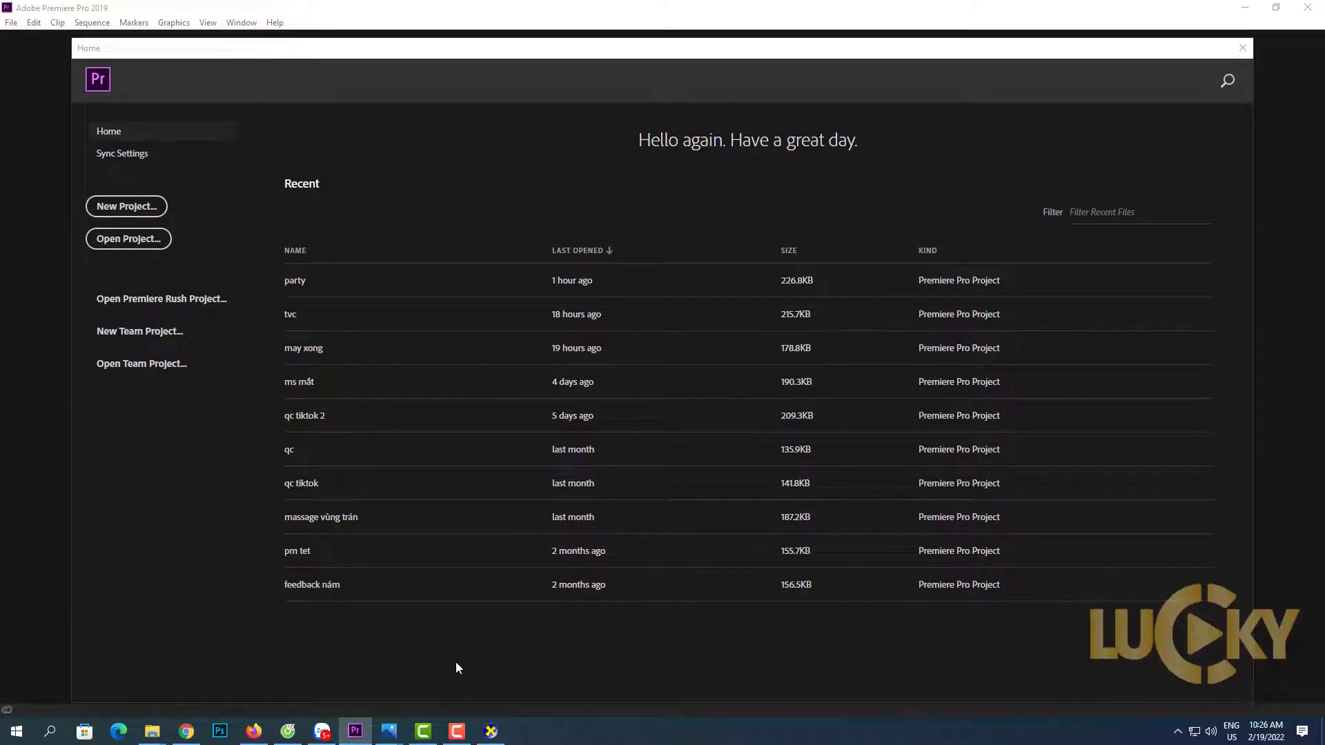
mouse_move(254, 731)
Confirm on DxDiag's Display tab that the card is an NVIDIA GeForce GTX 960
left_click(491, 731)
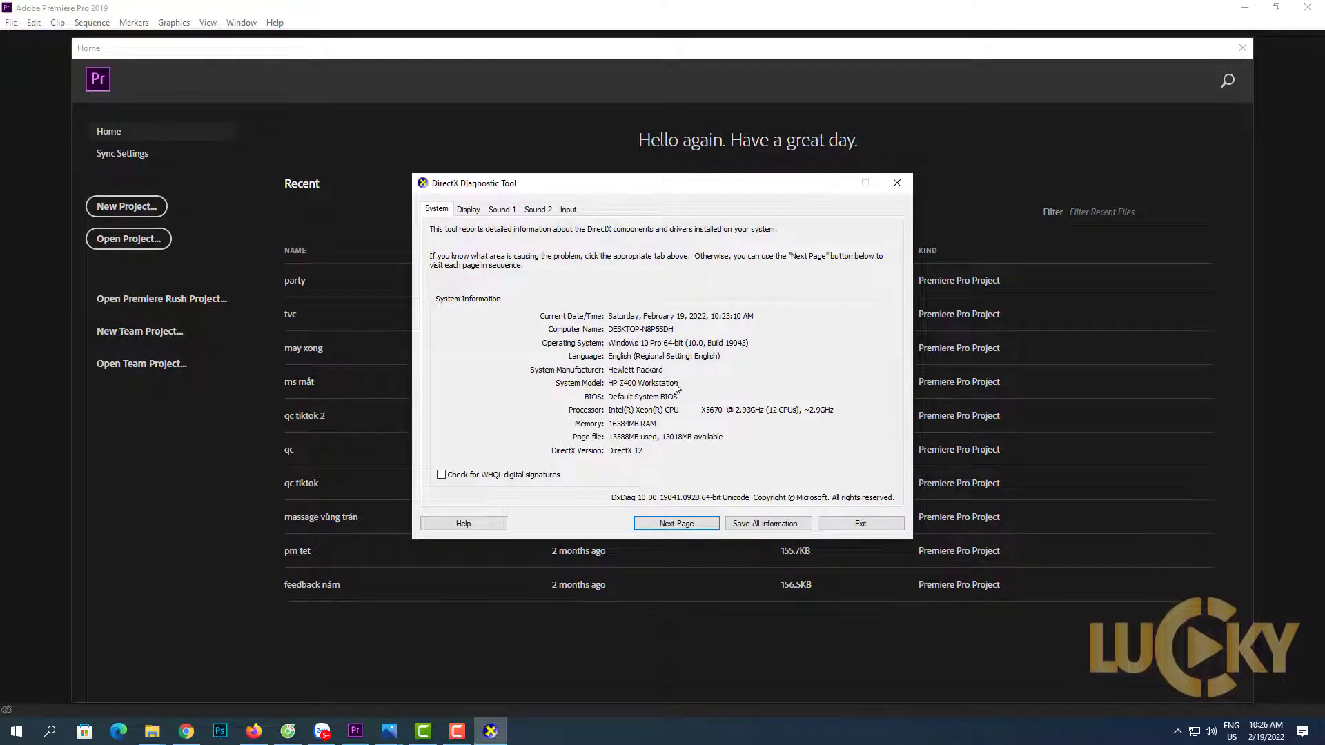
left_click(471, 211)
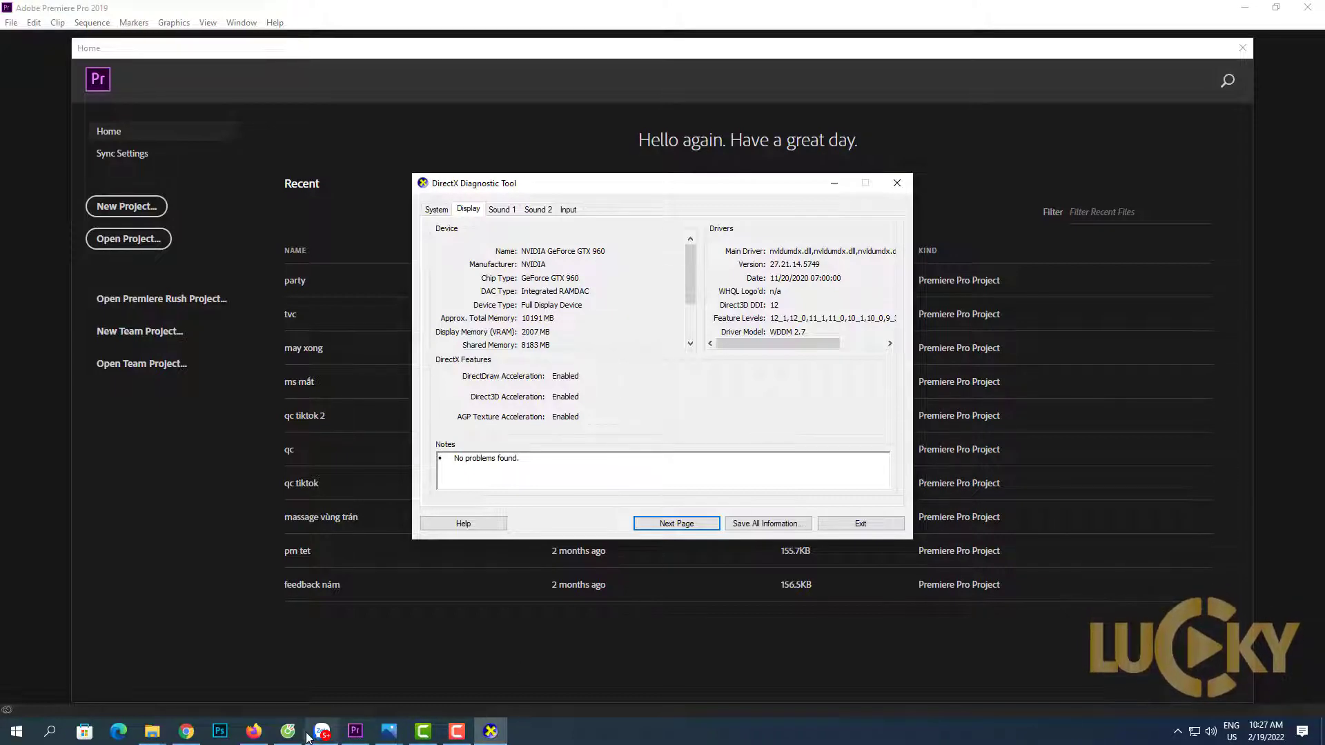
left_click(257, 737)
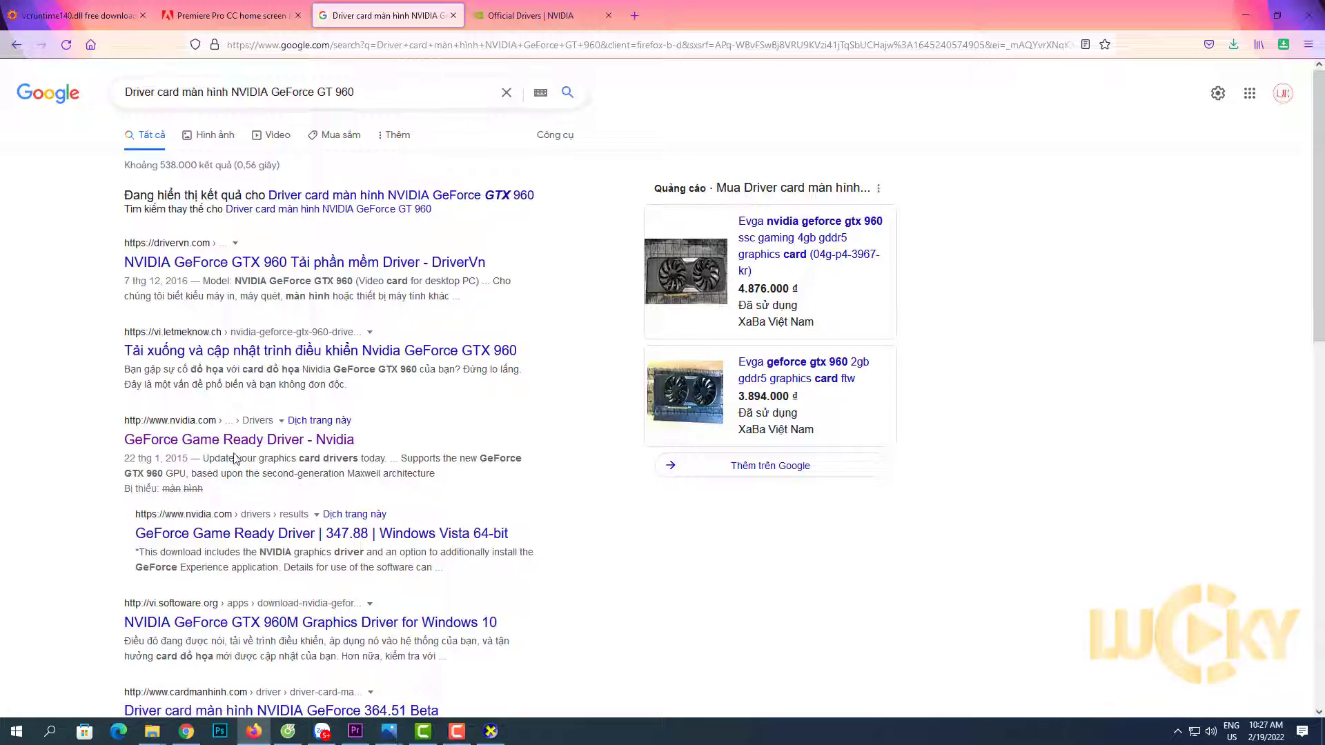
On NVIDIA's driver downloads page, keep GeForce as Product Type and GeForce RTX 30 Series (Notebooks) as Product Series
left_click(531, 15)
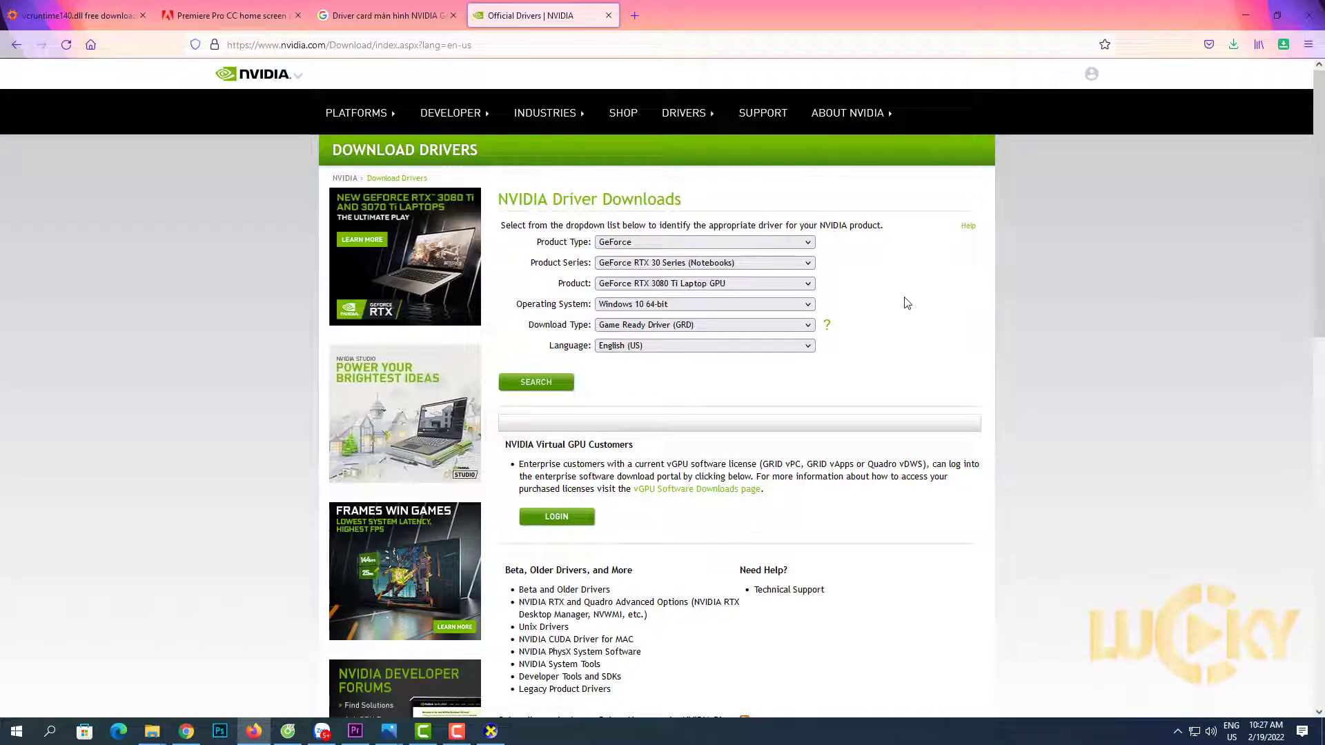
left_click(771, 243)
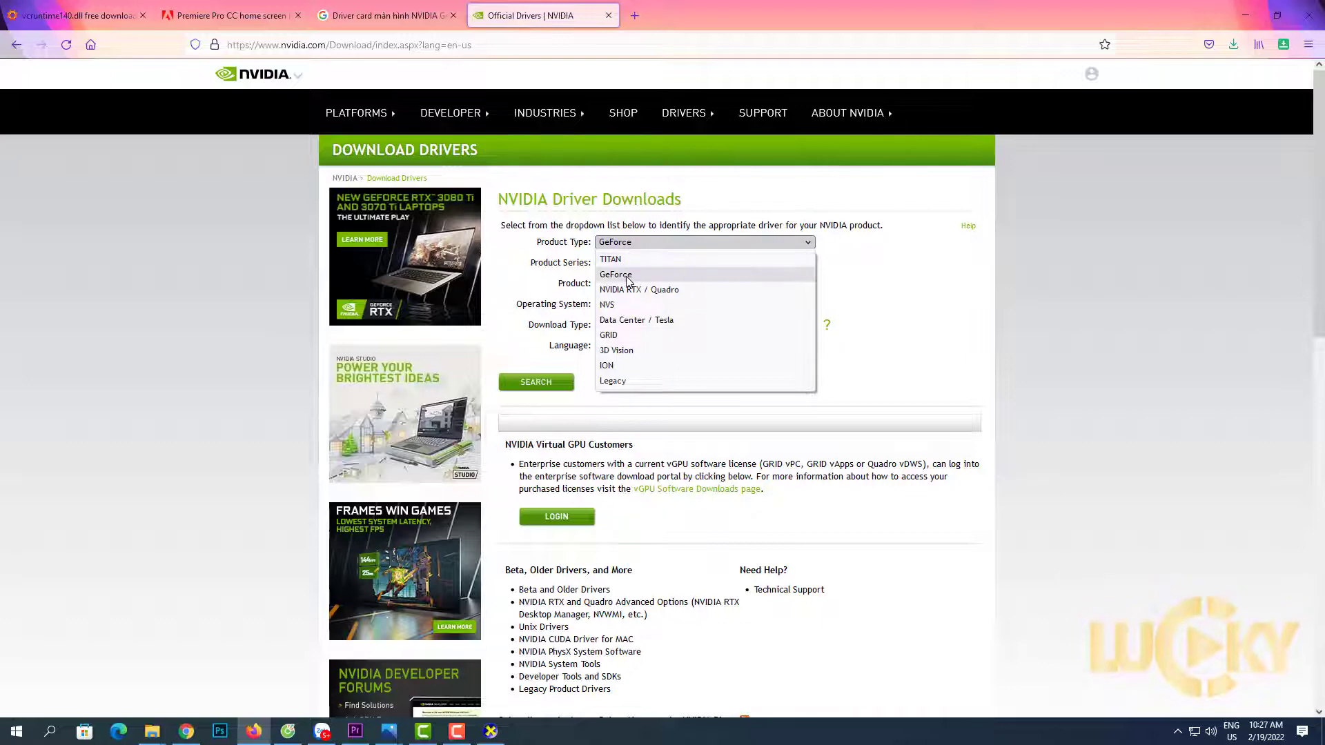
left_click(626, 275)
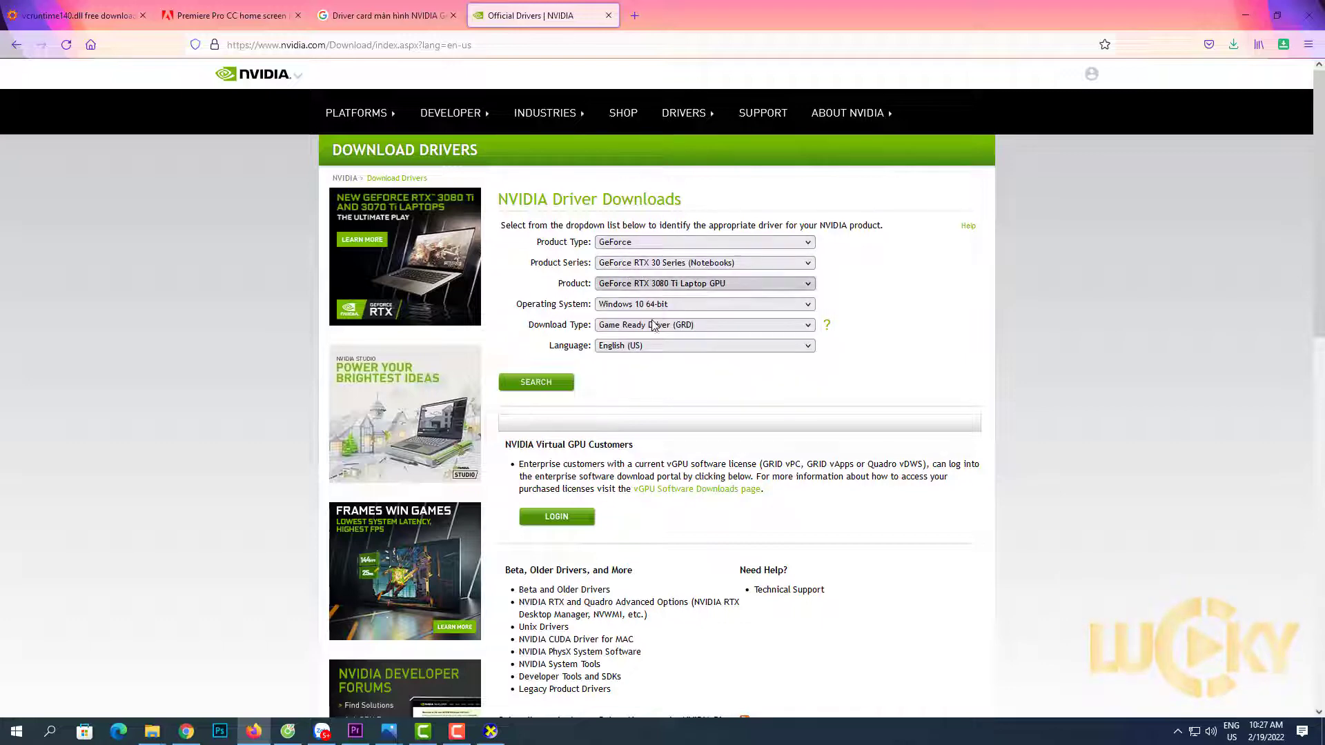
left_click(670, 268)
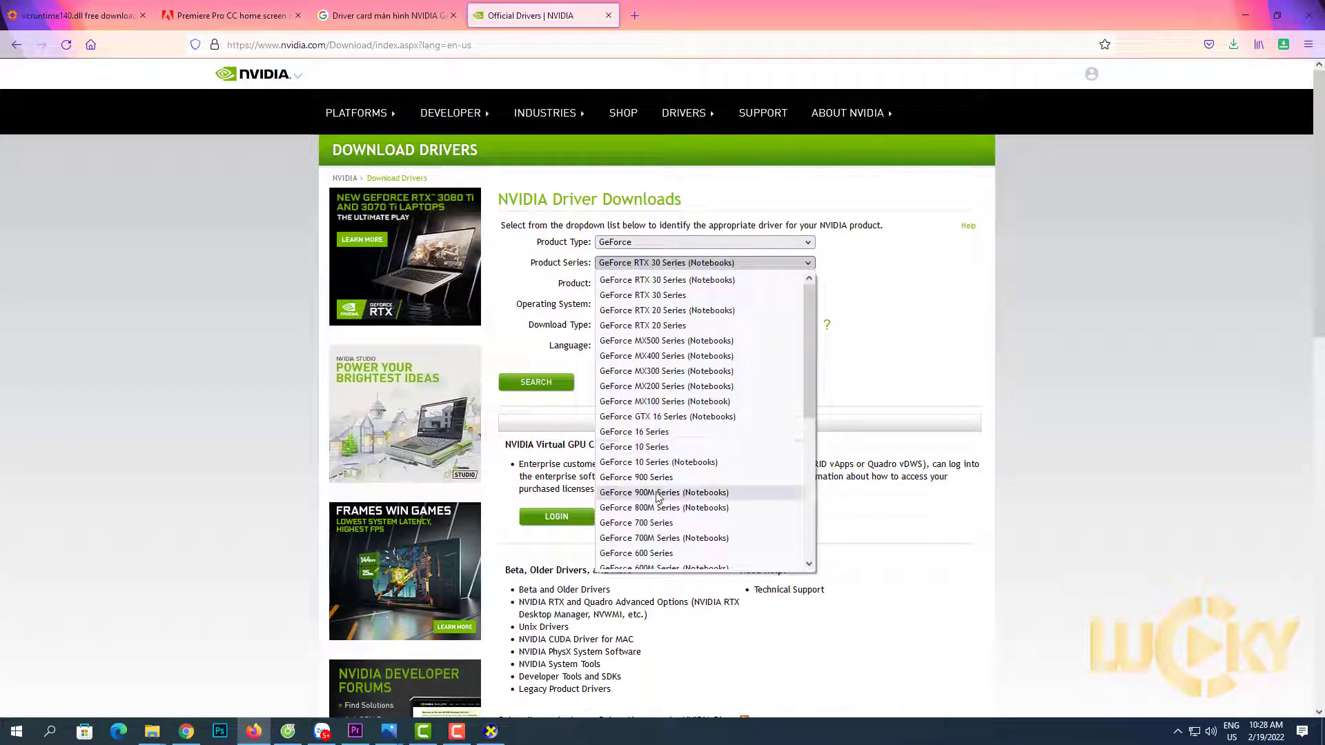
scroll(657, 496, "down", 2)
scroll(657, 496, "down", 4)
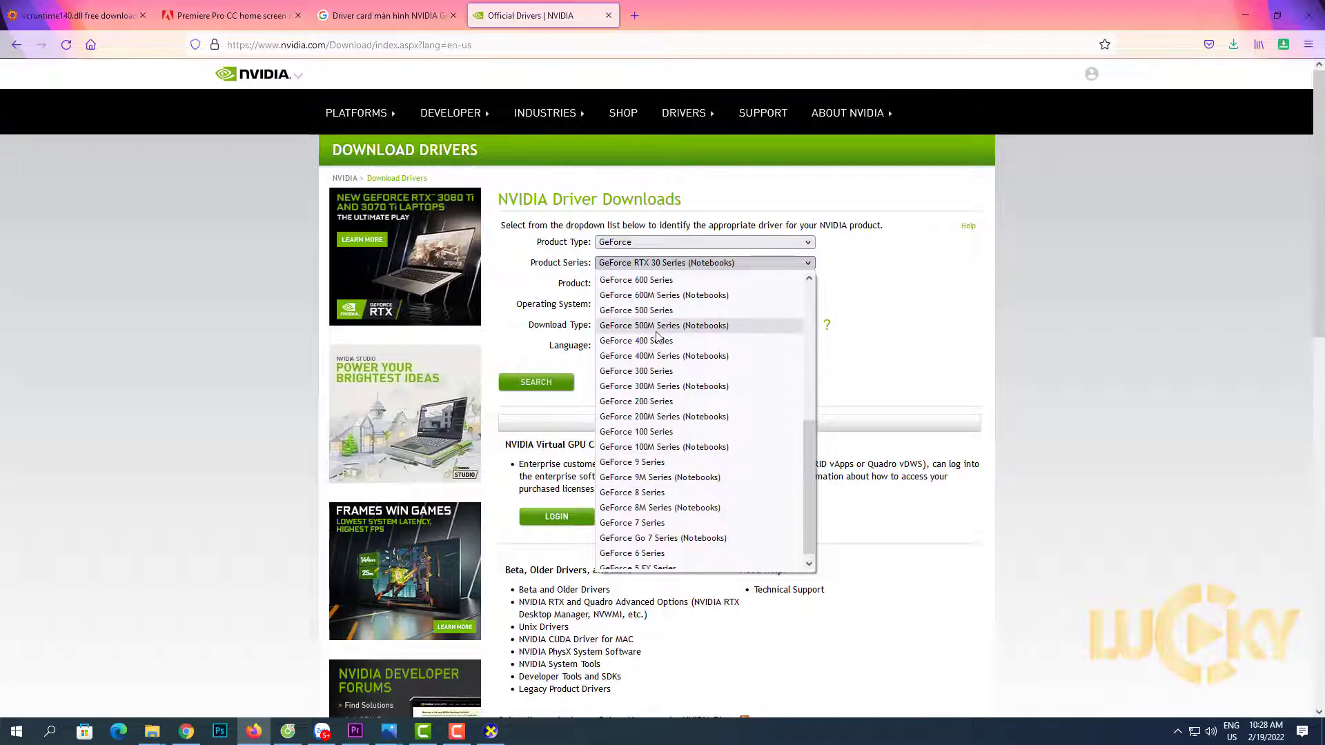
scroll(659, 331, "up", 6)
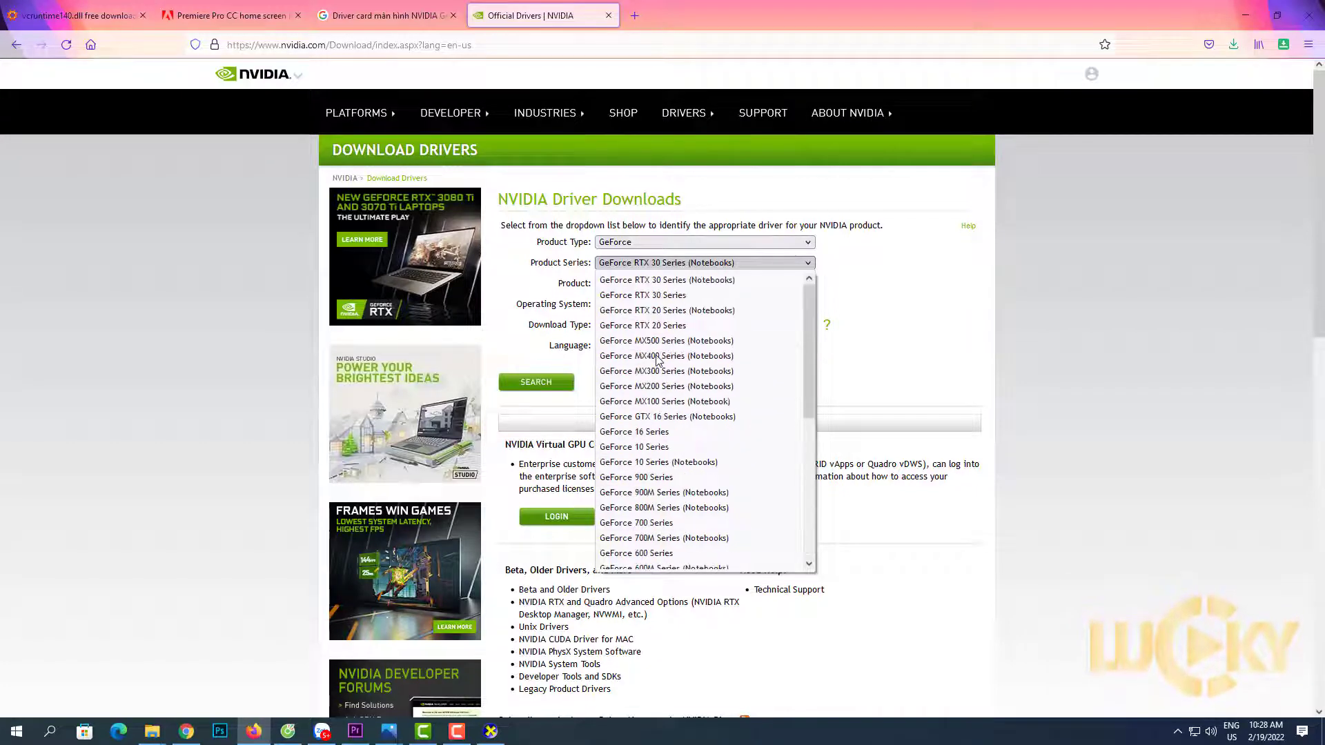
left_click(690, 279)
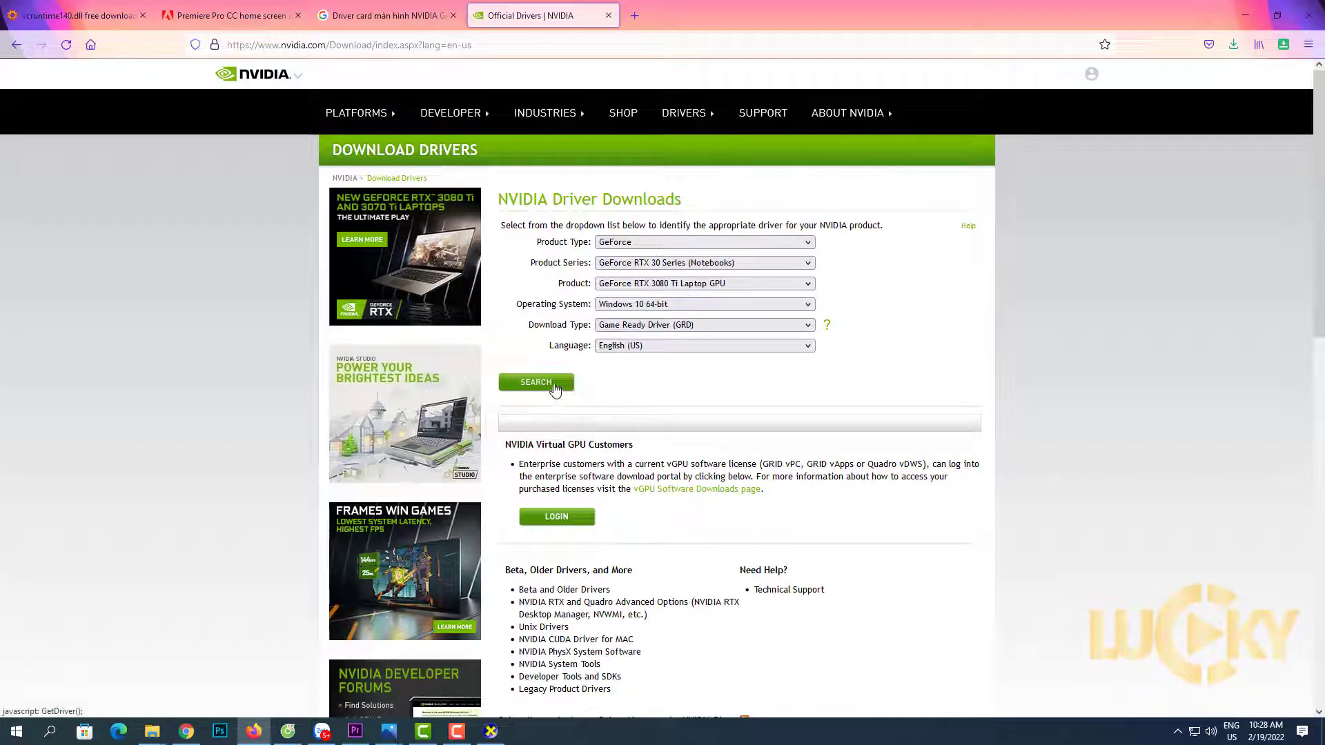
Search for the GeForce driver, then minimize GeForce Experience to show Game Ready Driver 511.79
left_click(555, 388)
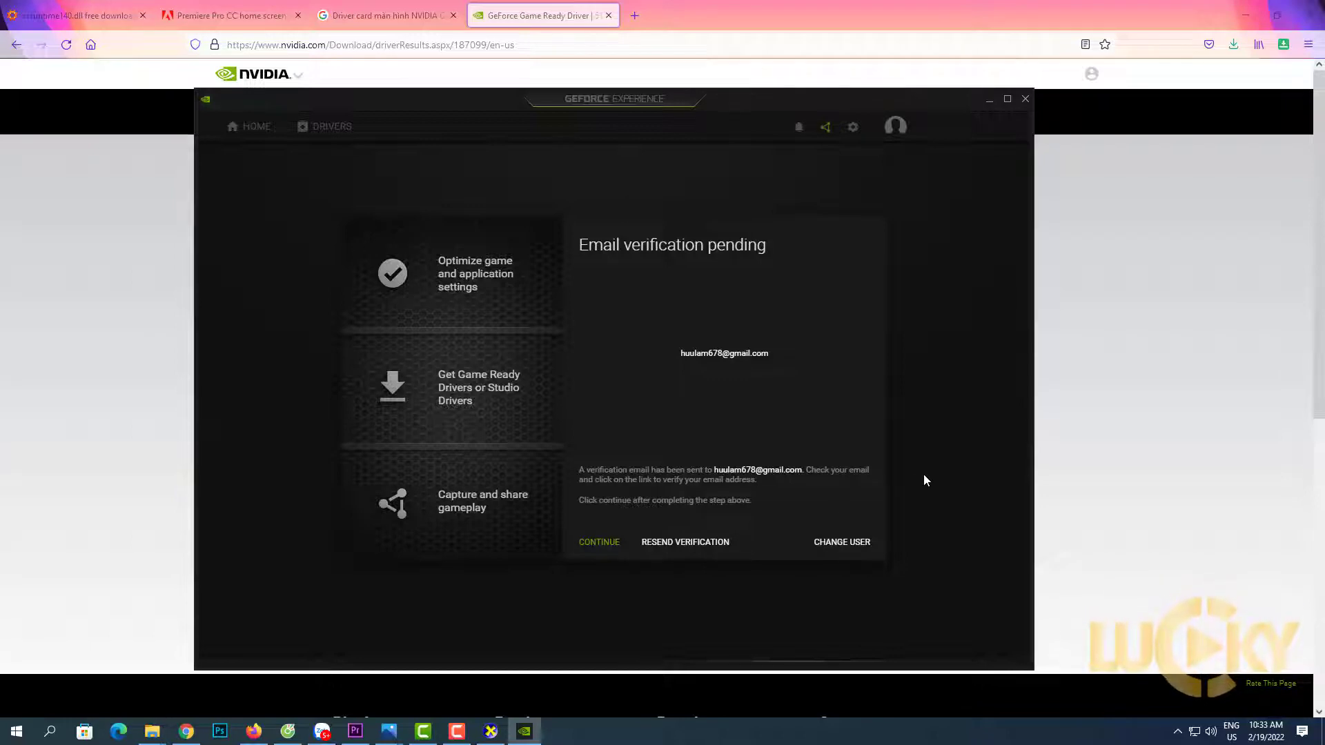
left_click(987, 102)
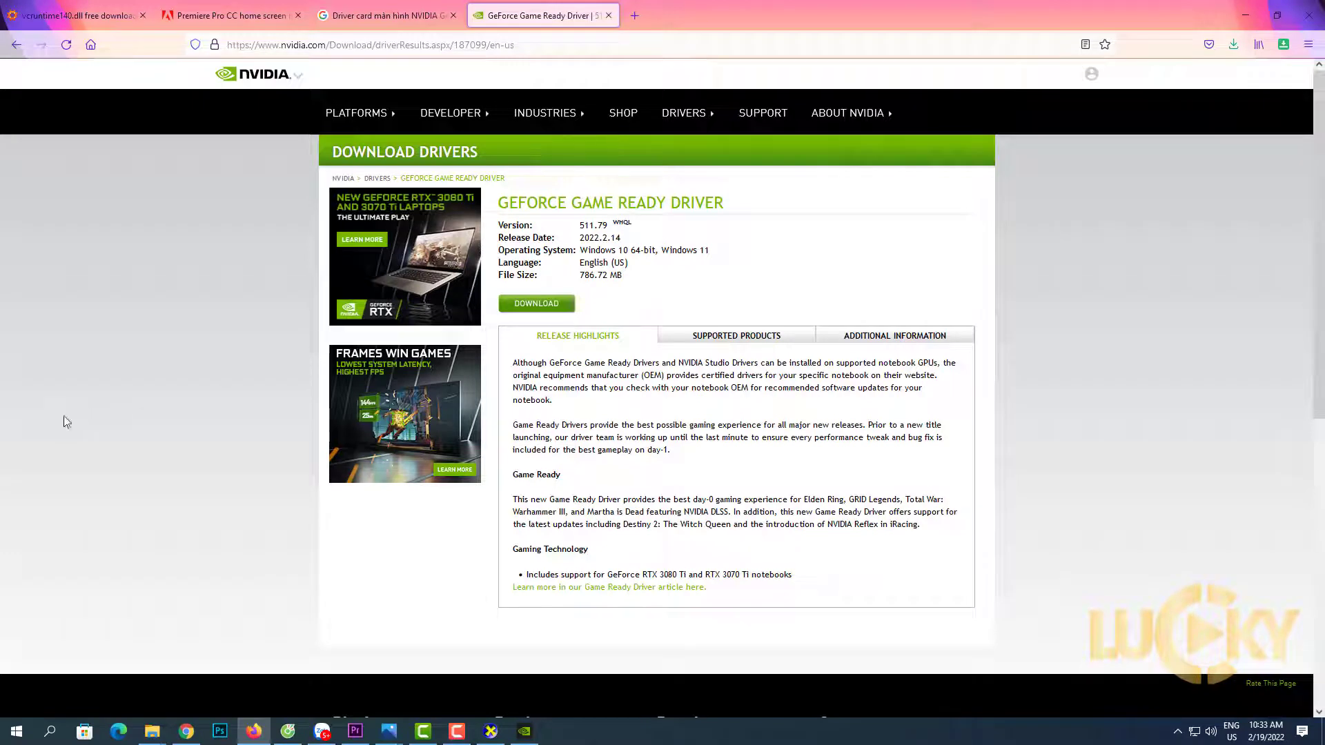
left_click(491, 731)
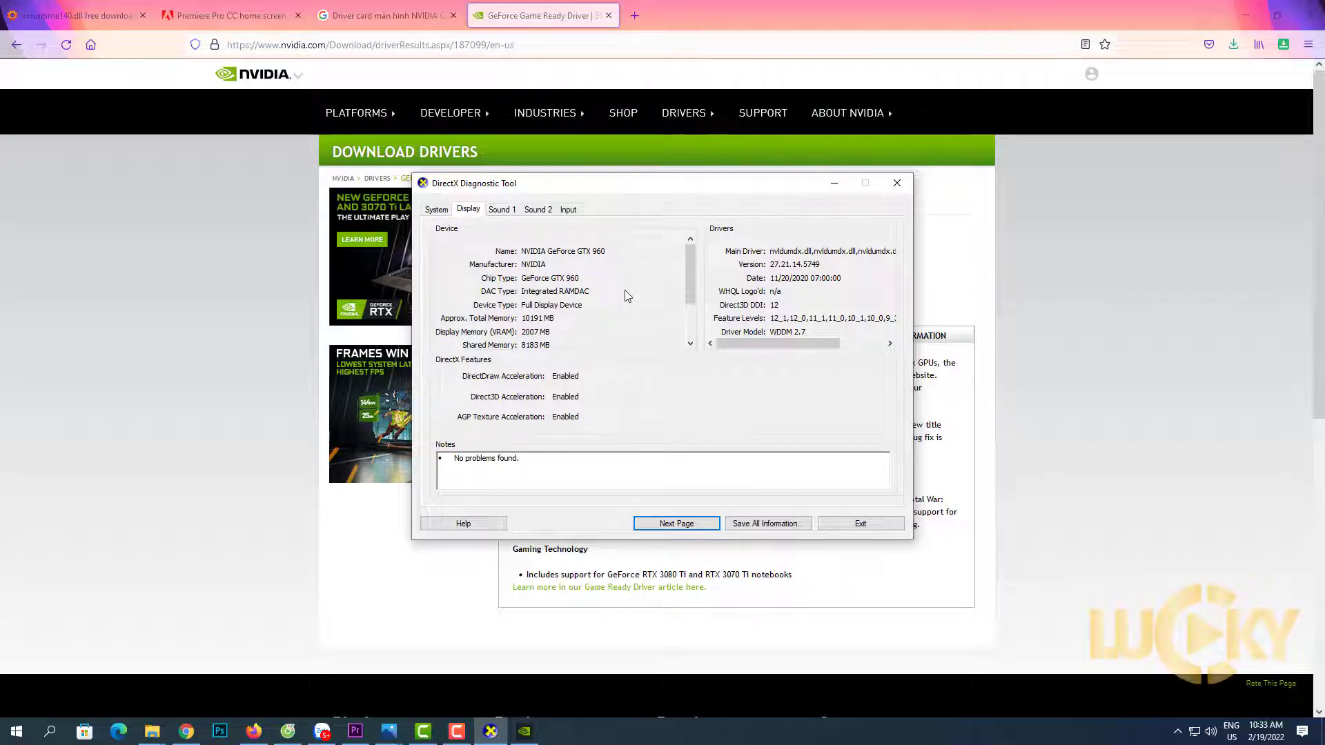
left_click(835, 183)
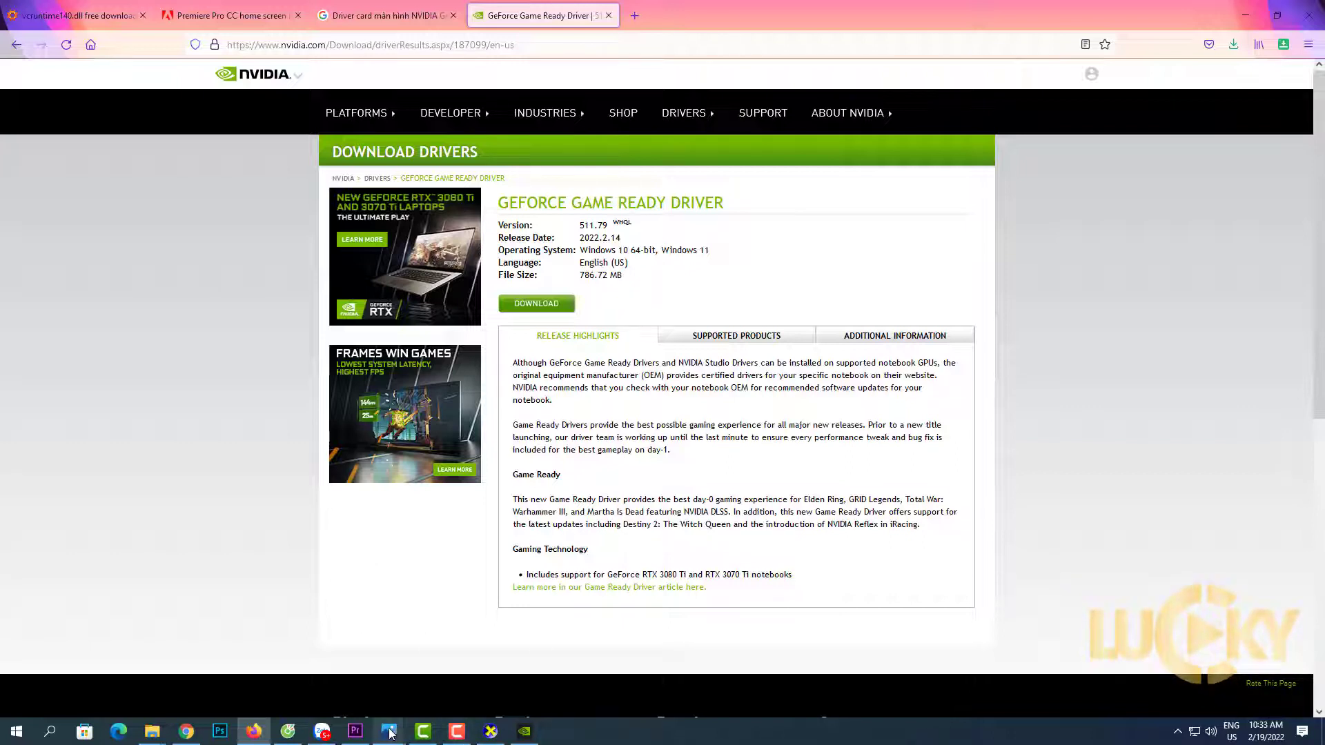
Bring Premiere Pro 2019 back to its Home screen
mouse_move(362, 737)
left_click(388, 672)
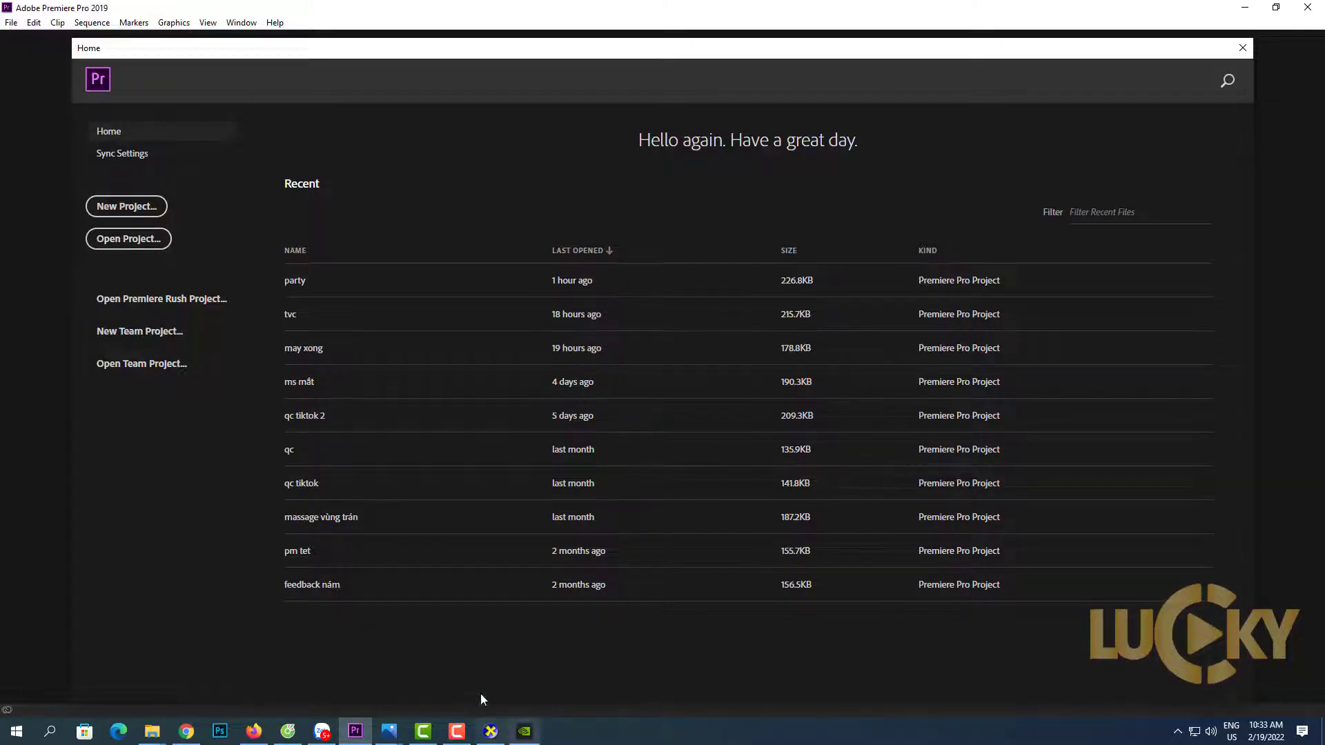
Open the driver cũ.jpg compatibility-report screenshot in Photos
left_click(389, 731)
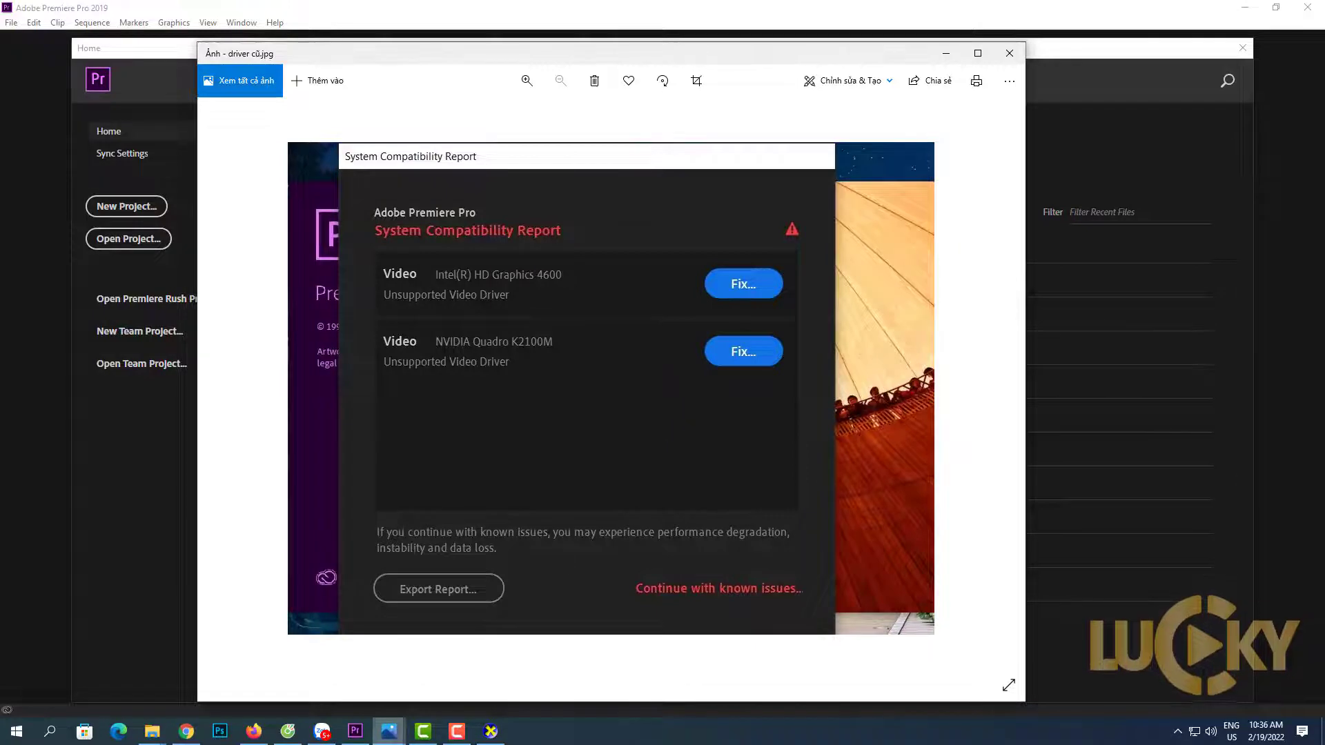
Show Screenshot (530).png, comparing the blank and normal Premiere Pro Home screens
mouse_move(390, 733)
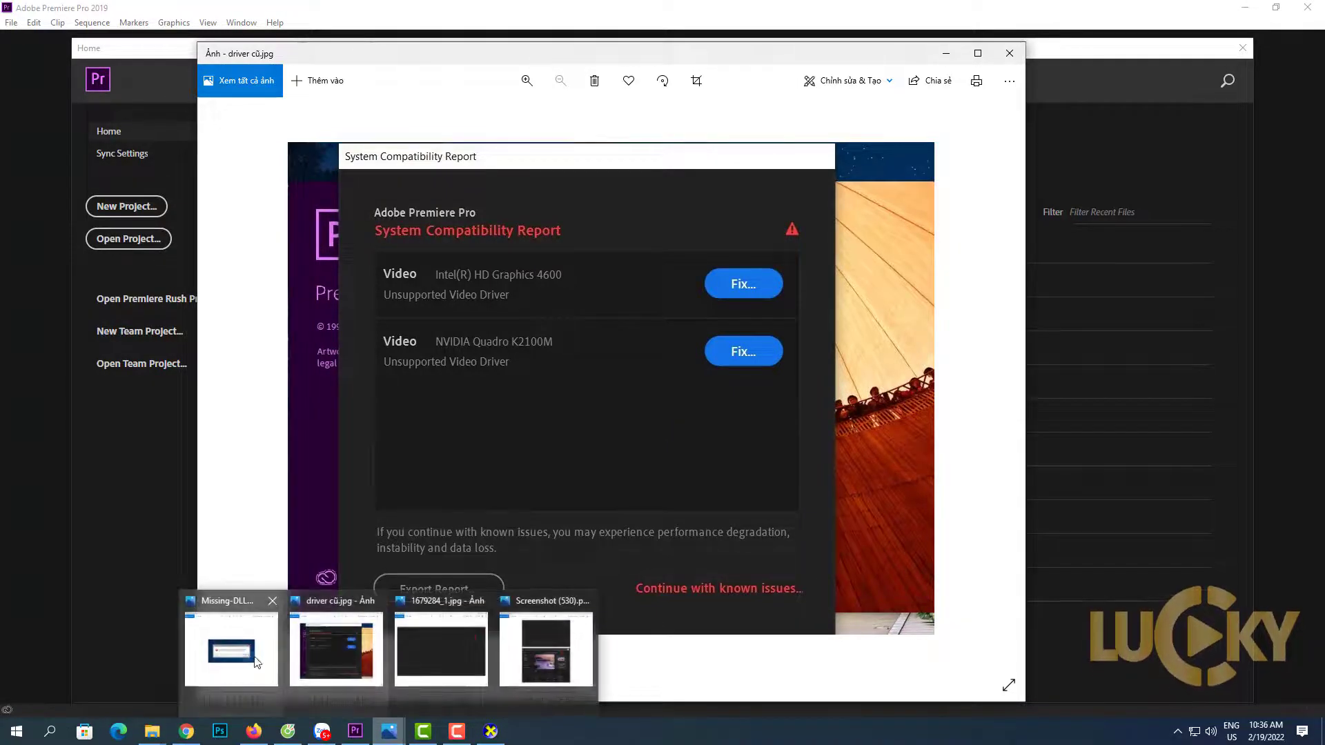
left_click(231, 649)
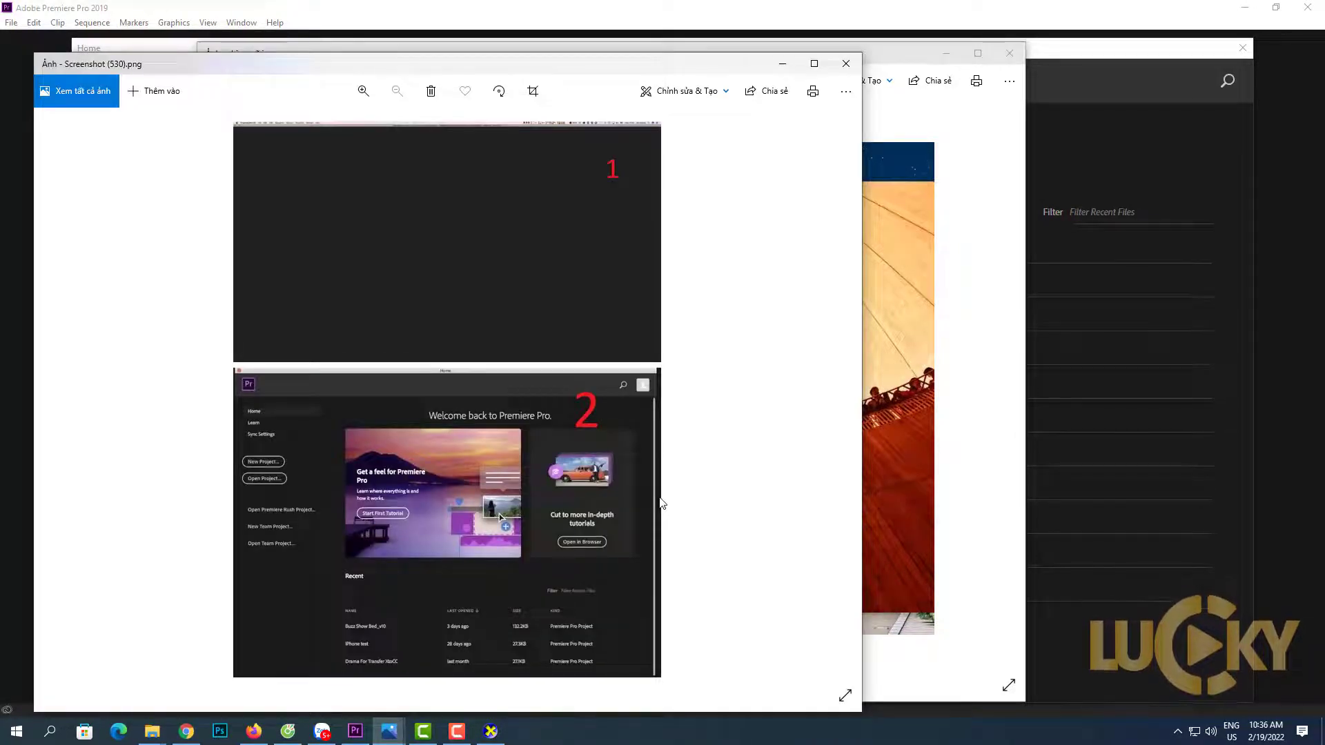